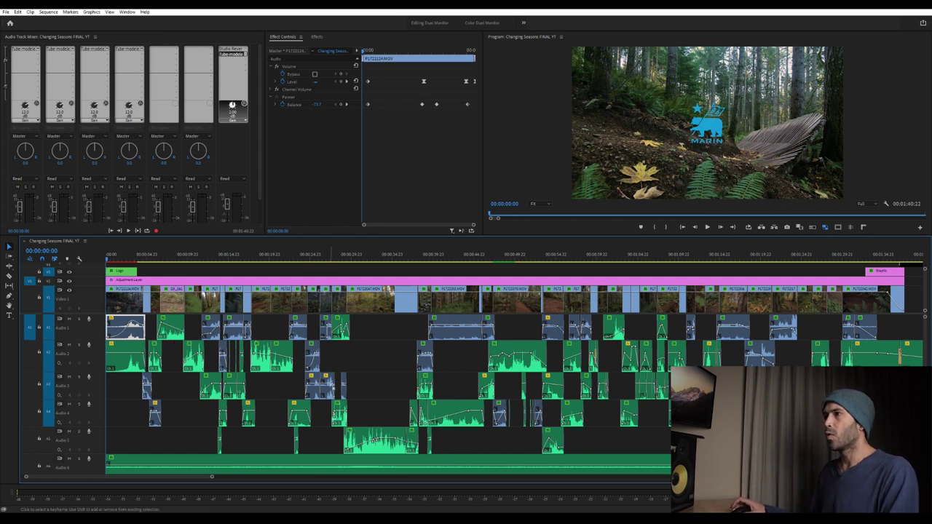
Step: Play the long riding shot from about 00:00:29:18, return to 00:00:34:02 and select its sound clip on Audio 5
{"action": "left_click", "coordinate": [351, 264]}
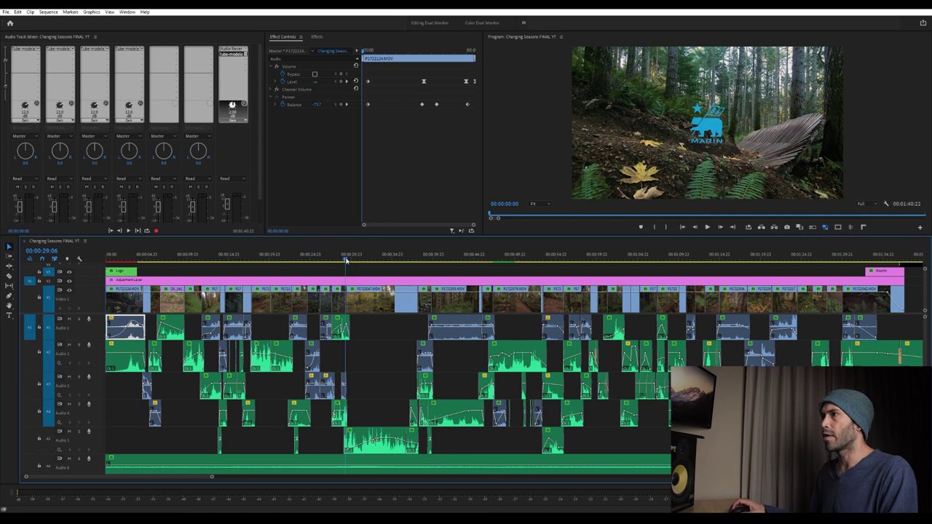
{"action": "left_click", "coordinate": [351, 265]}
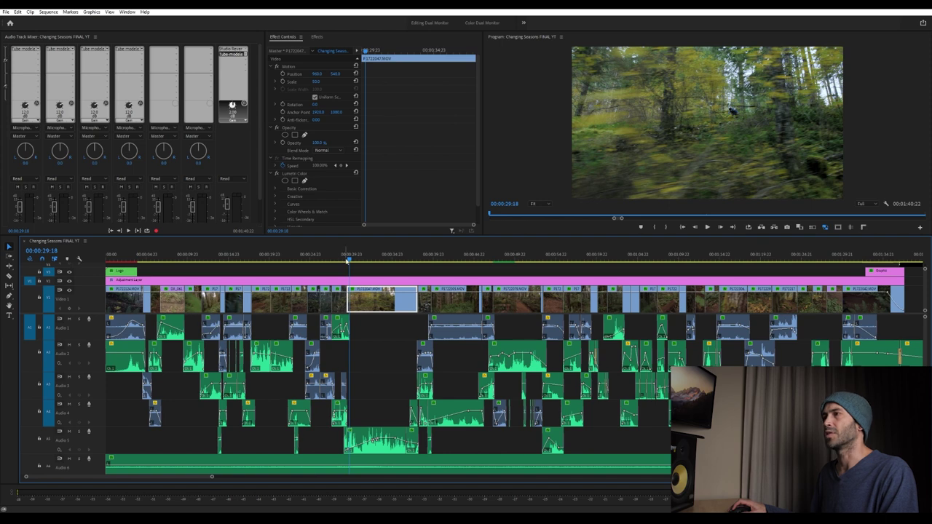
{"action": "key", "text": "space"}
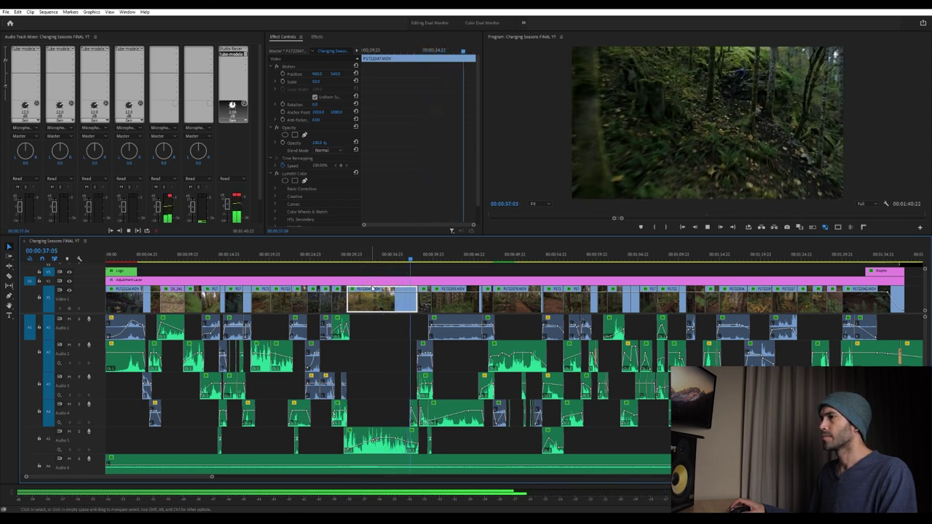
{"action": "key", "text": "space"}
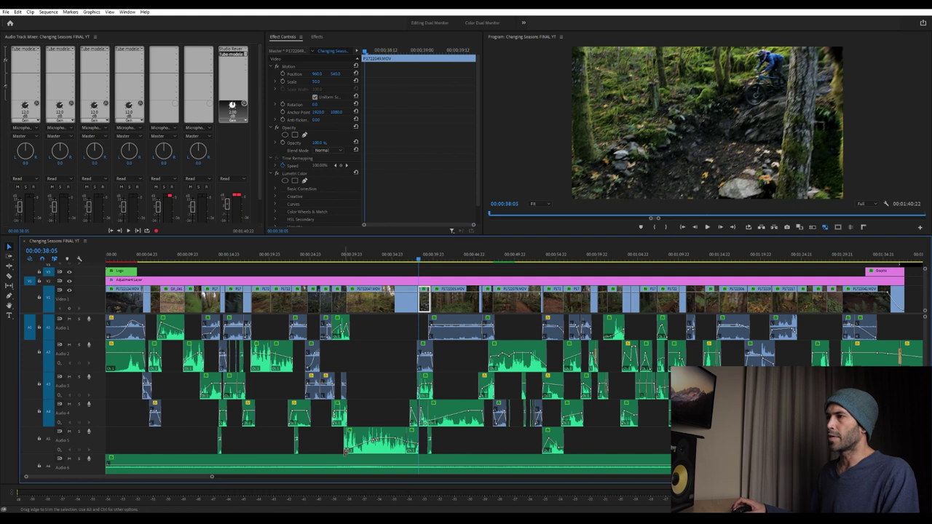
{"action": "left_click_drag", "start_coordinate": [386, 260], "coordinate": [385, 260]}
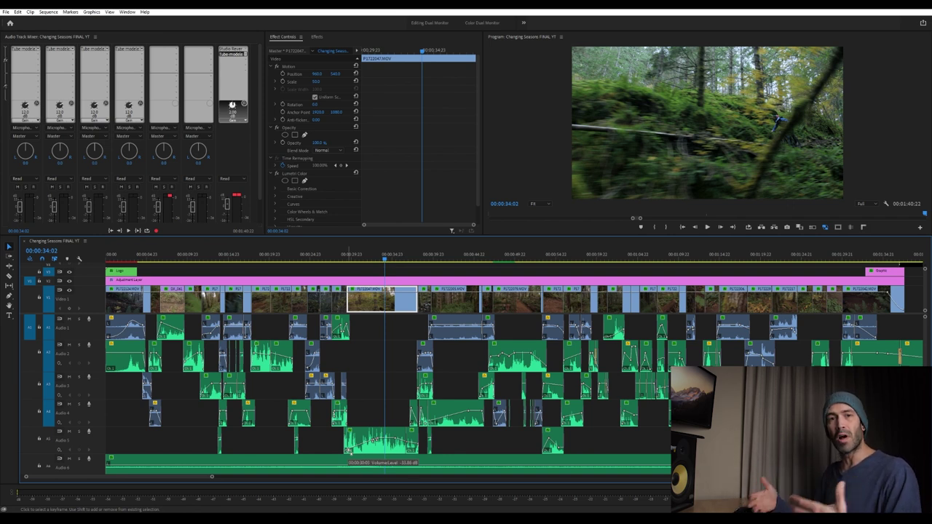
{"action": "left_click", "coordinate": [349, 451]}
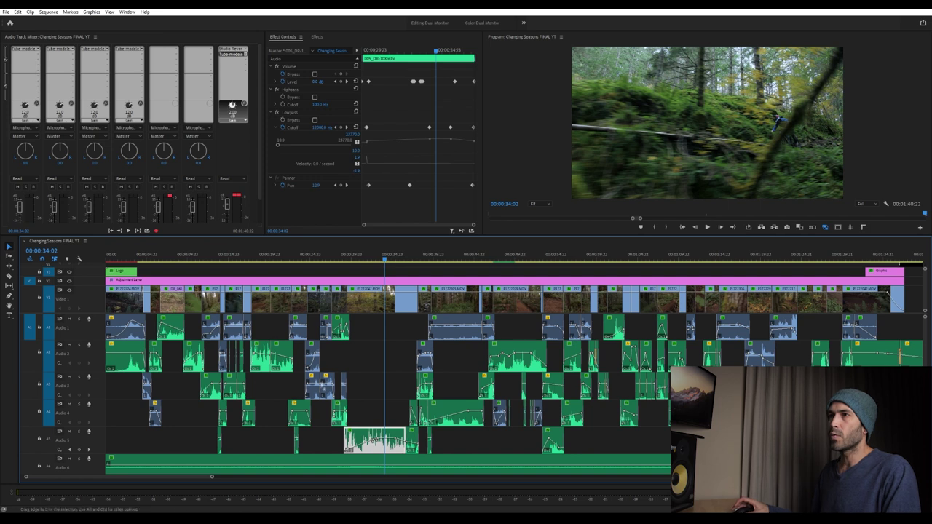
Step: Play the opening logo shot from the start of the sequence and return the playhead to 00:00:00:00
{"action": "left_click", "coordinate": [122, 270]}
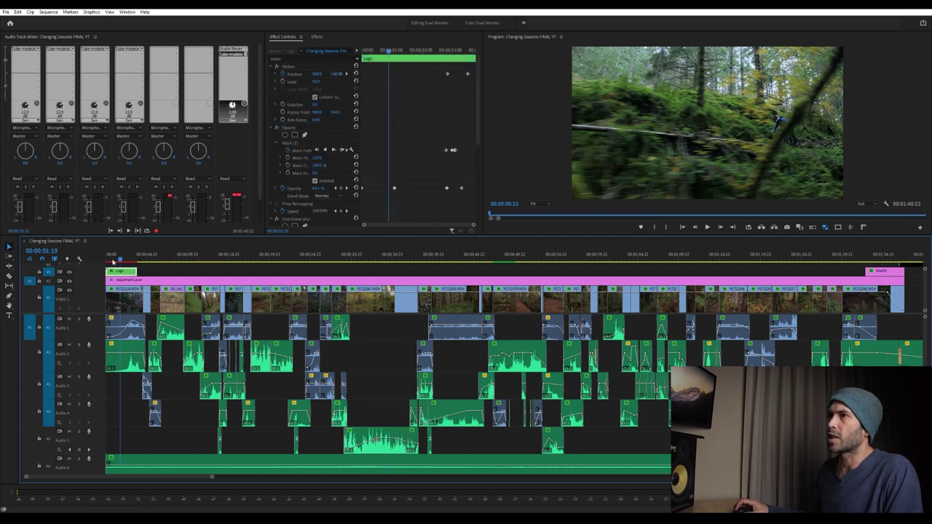
{"action": "left_click", "coordinate": [116, 260]}
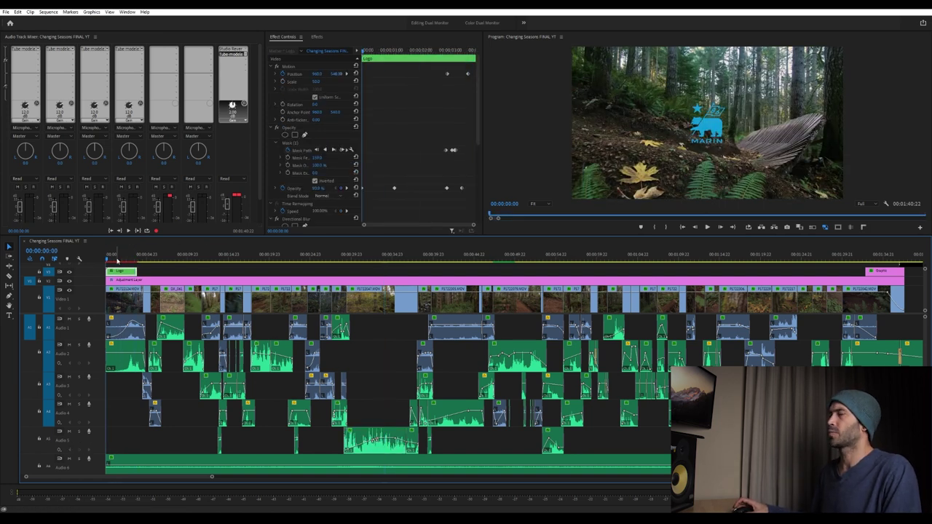
{"action": "key", "text": "space"}
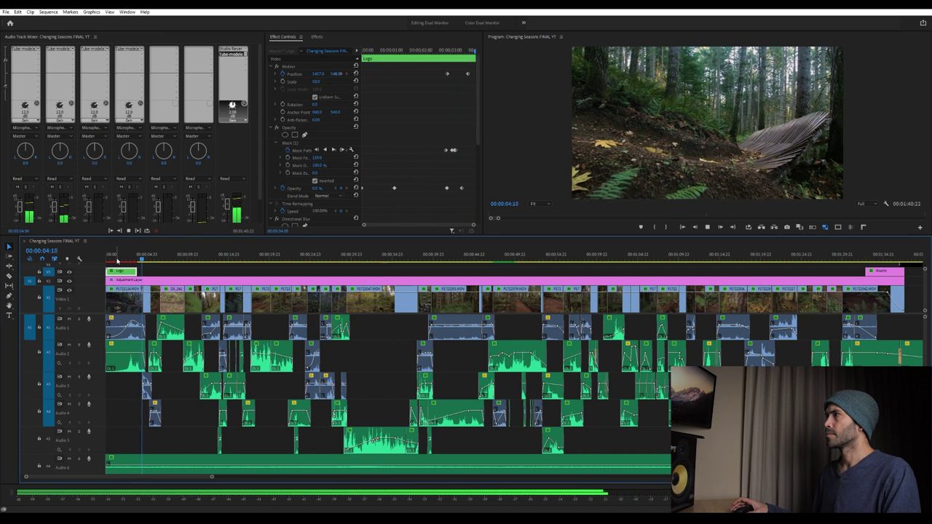
{"action": "key", "text": "space"}
{"action": "left_click_drag", "start_coordinate": [132, 259], "coordinate": [110, 260]}
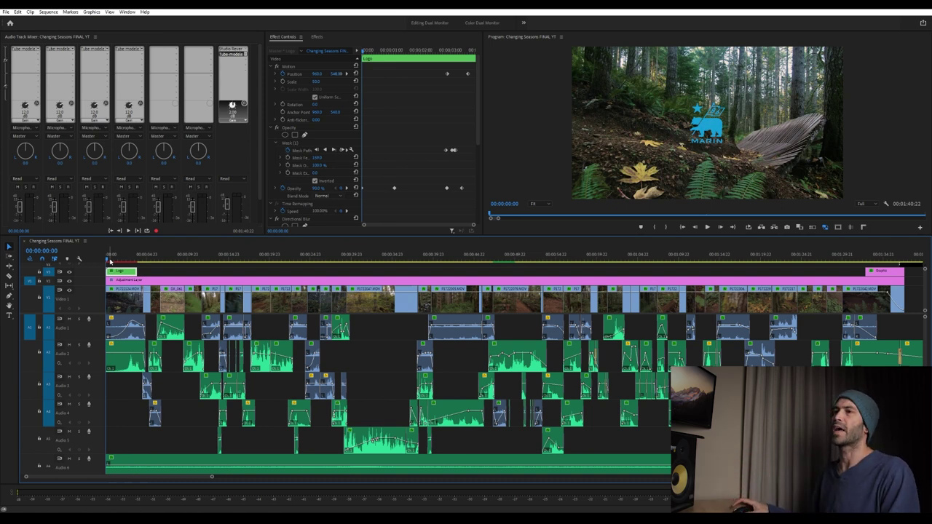
Step: Show the Panner Balance keyframes on the first Audio 1 clip
{"action": "left_click", "coordinate": [134, 335]}
{"action": "right_click", "coordinate": [133, 335]}
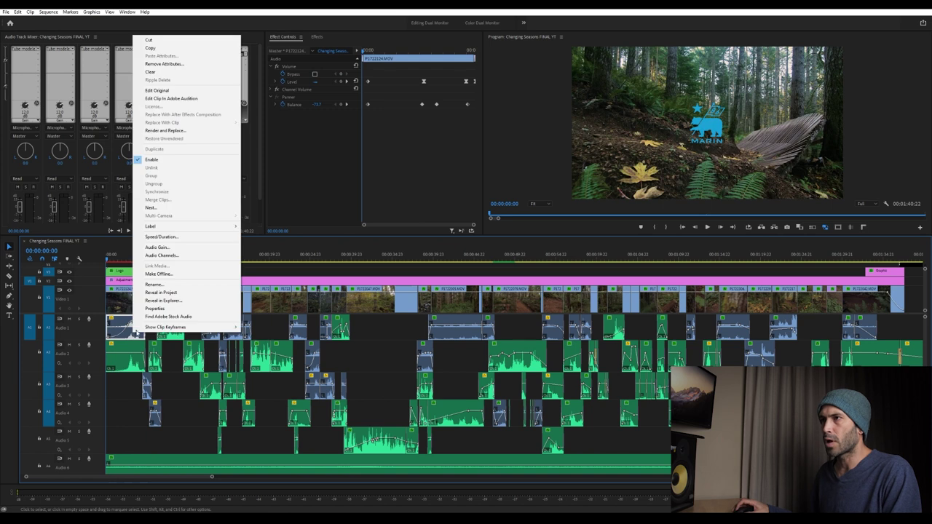
{"action": "mouse_move", "coordinate": [161, 329]}
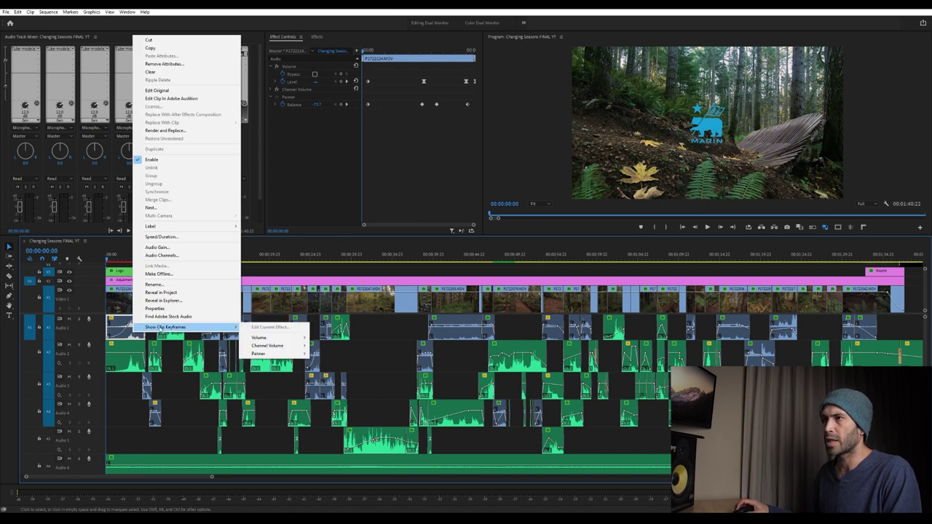
{"action": "mouse_move", "coordinate": [295, 353]}
{"action": "left_click", "coordinate": [328, 354]}
Step: Show the Panner Pan keyframes on the first Audio 2 clip
{"action": "left_click", "coordinate": [144, 349]}
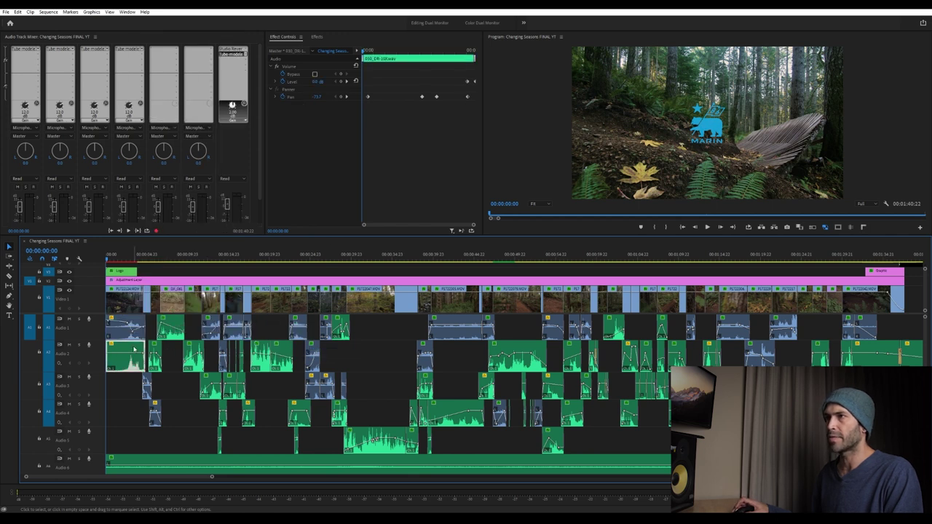
{"action": "right_click", "coordinate": [144, 349]}
{"action": "mouse_move", "coordinate": [204, 341]}
{"action": "mouse_move", "coordinate": [277, 359]}
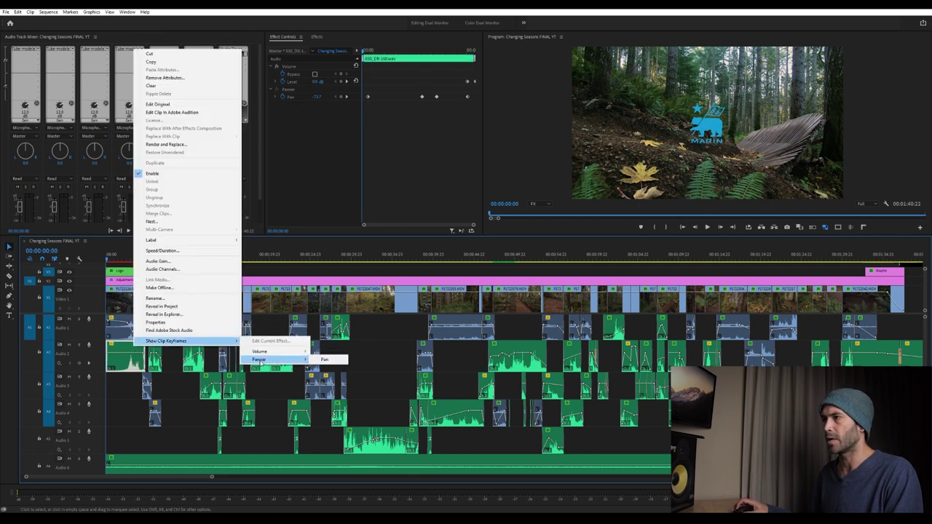
{"action": "left_click", "coordinate": [328, 360]}
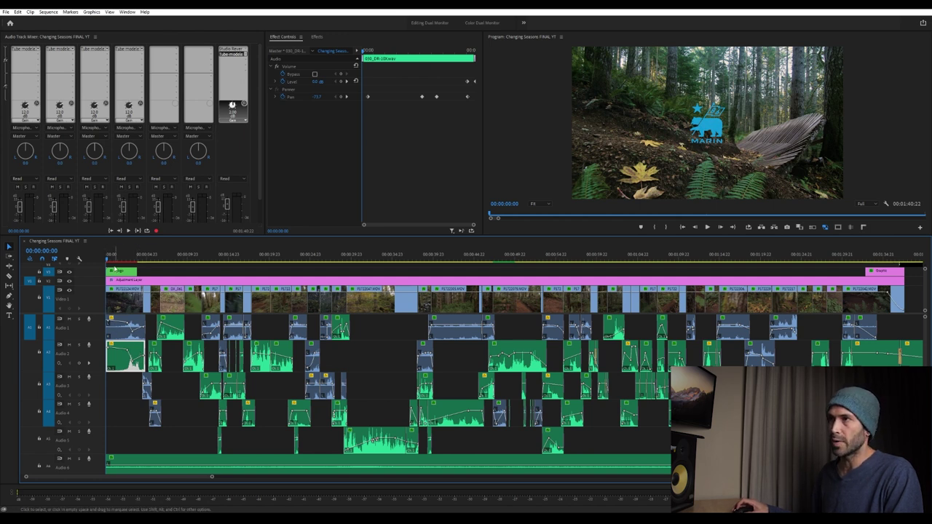
Step: Step through the opening shot up to 00:00:04:04 to examine how the first Audio 2 clip's pan keyframes follow the rider
{"action": "key", "text": "space"}
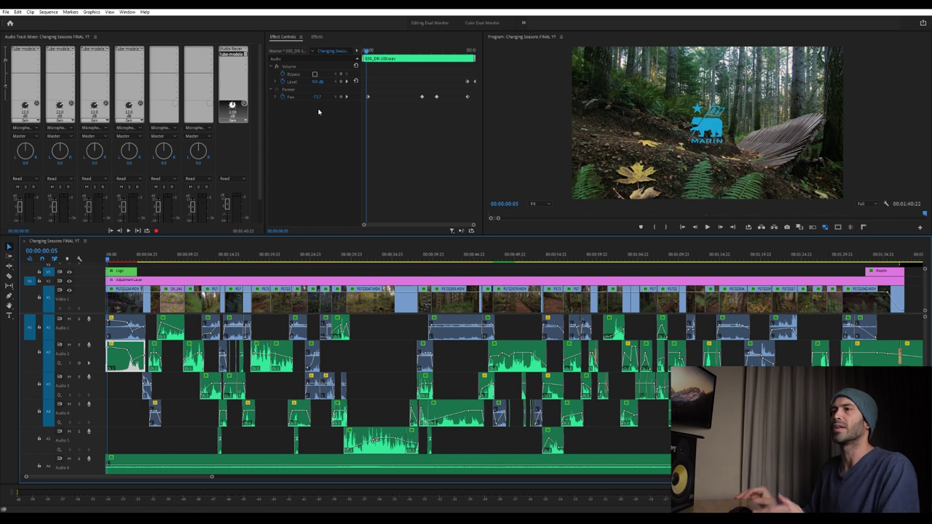
{"action": "left_click_drag", "start_coordinate": [367, 52], "coordinate": [428, 59]}
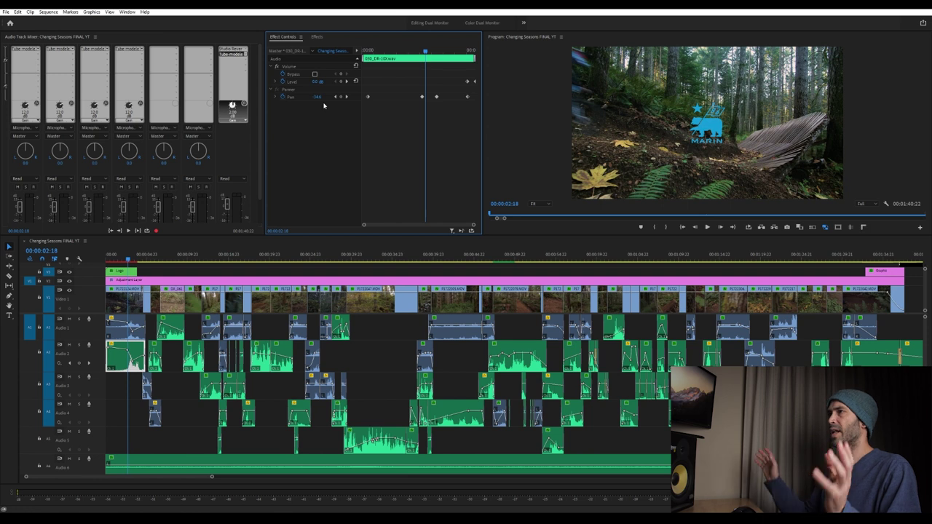
{"action": "left_click_drag", "start_coordinate": [426, 53], "coordinate": [428, 54]}
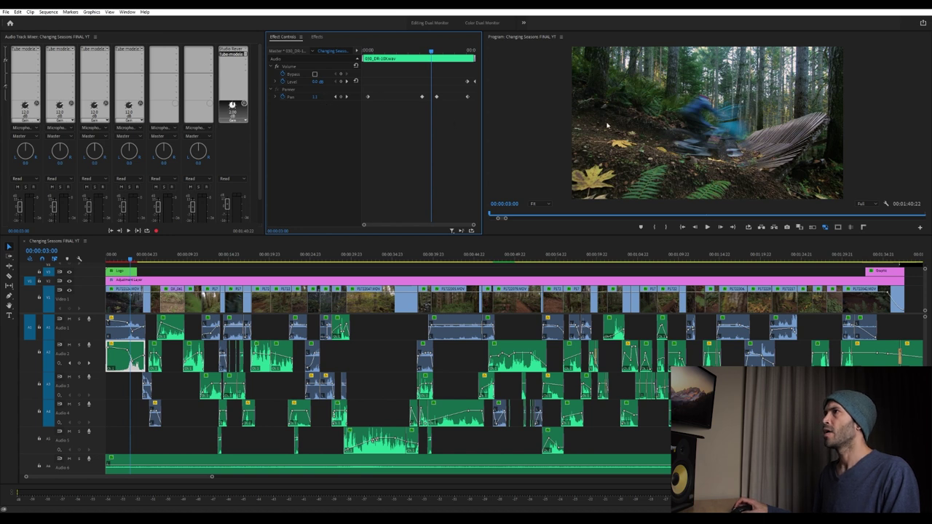
{"action": "key", "text": "Right"}
{"action": "key", "text": "Right"}
{"action": "key", "text": "Right"}
{"action": "key", "text": "Right"}
{"action": "key", "text": "Right"}
{"action": "key", "text": "Right"}
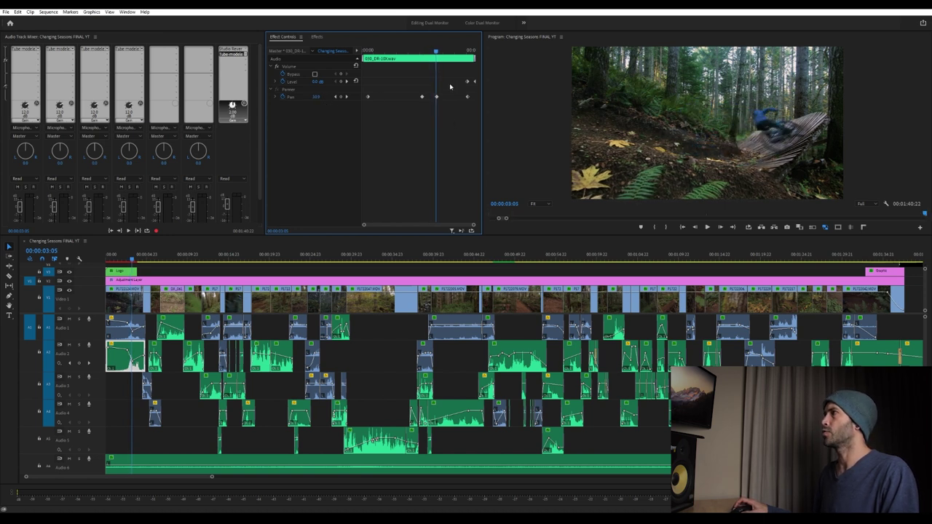
{"action": "key", "text": "Right"}
{"action": "key", "text": "Right"}
{"action": "key", "text": "Right"}
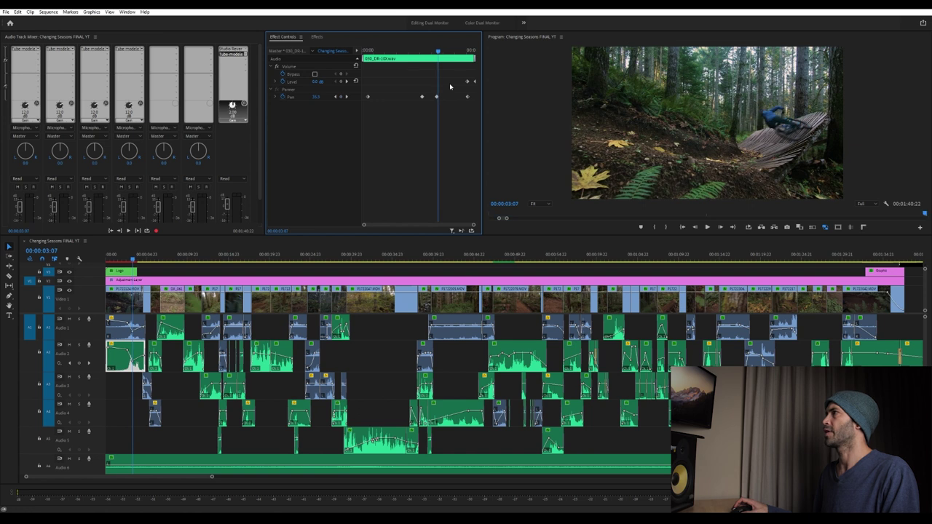
{"action": "key", "text": "Right"}
{"action": "left_click_drag", "start_coordinate": [440, 51], "coordinate": [460, 54]}
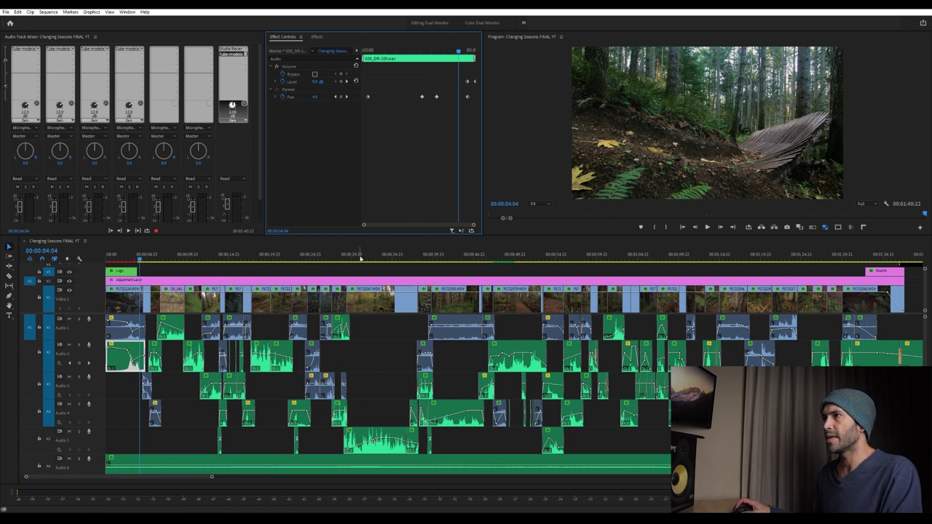
Step: Select the Audio 2 clip at 00:00:18:05 and scrub to 00:00:19:18 to examine its Lowpass cutoff and pan keyframes
{"action": "left_click", "coordinate": [256, 259]}
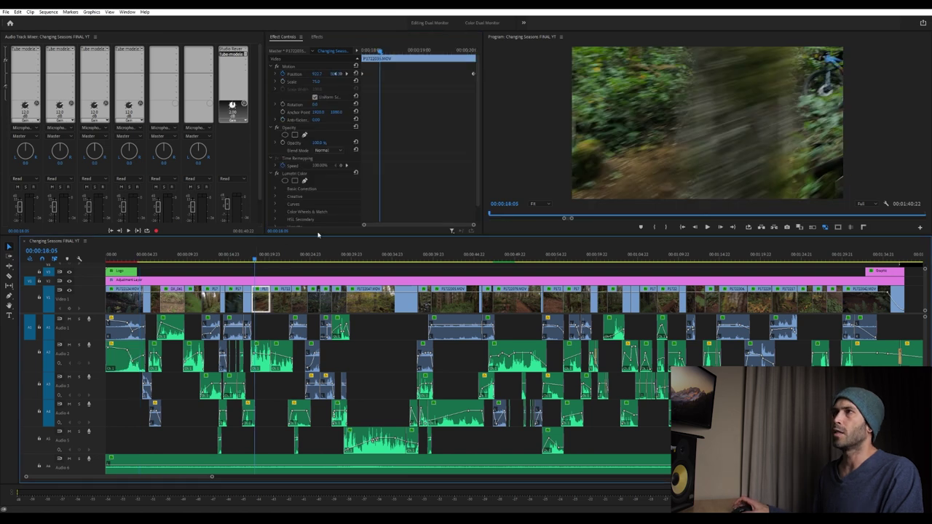
{"action": "left_click", "coordinate": [268, 351]}
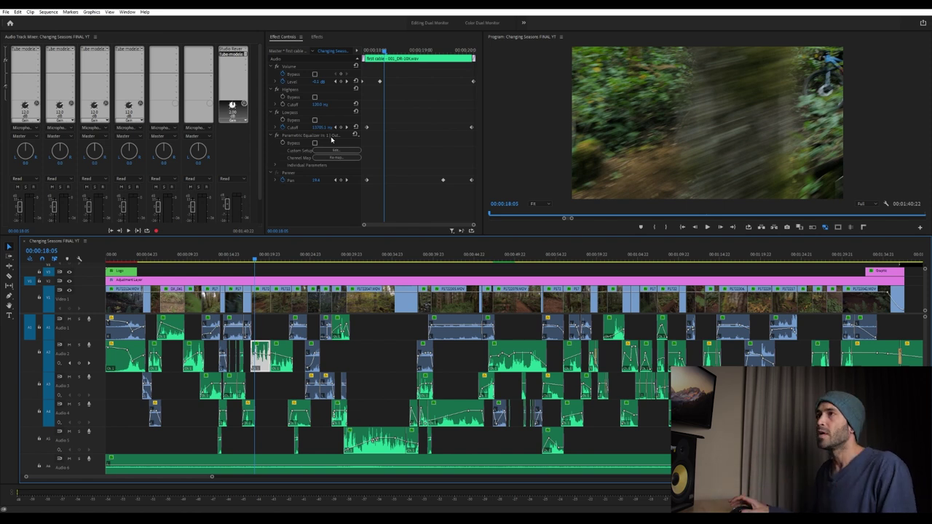
{"action": "left_click", "coordinate": [372, 51]}
{"action": "left_click_drag", "start_coordinate": [372, 51], "coordinate": [404, 51]}
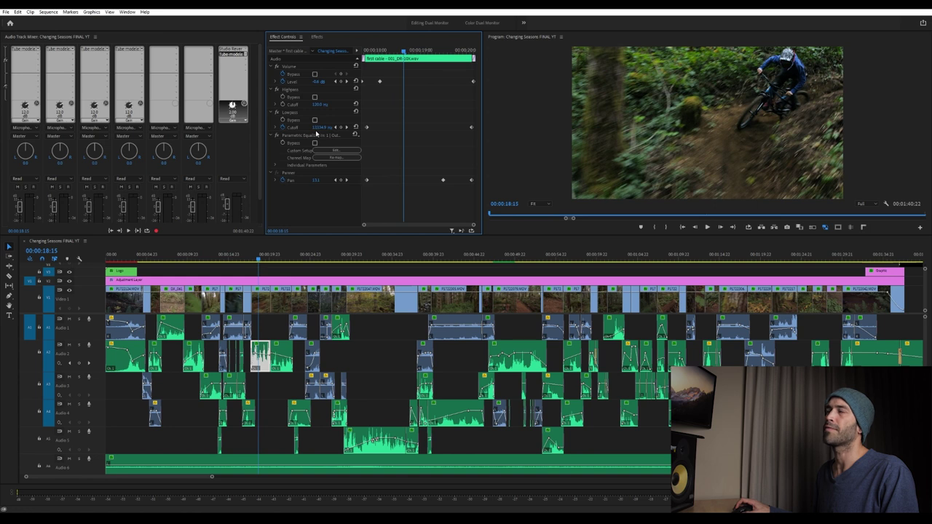
{"action": "left_click_drag", "start_coordinate": [403, 51], "coordinate": [455, 52]}
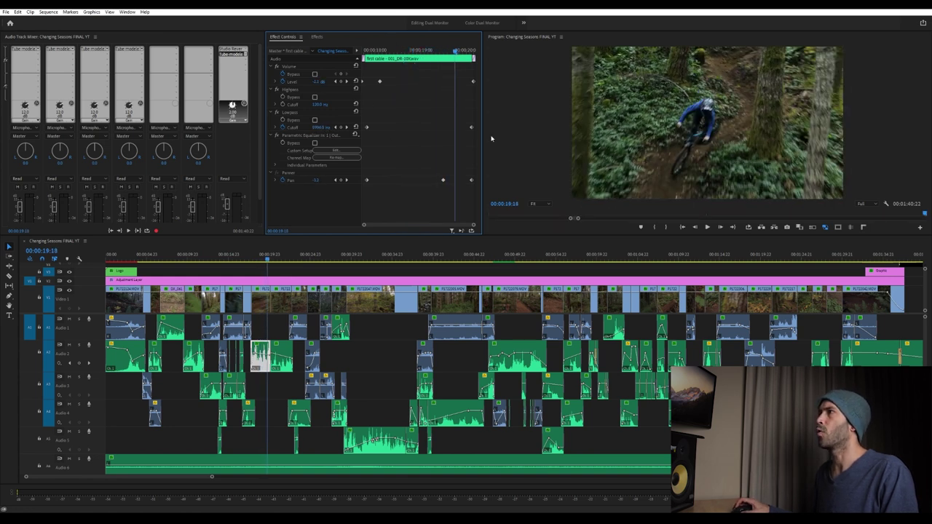
{"action": "left_click_drag", "start_coordinate": [317, 135], "coordinate": [324, 131]}
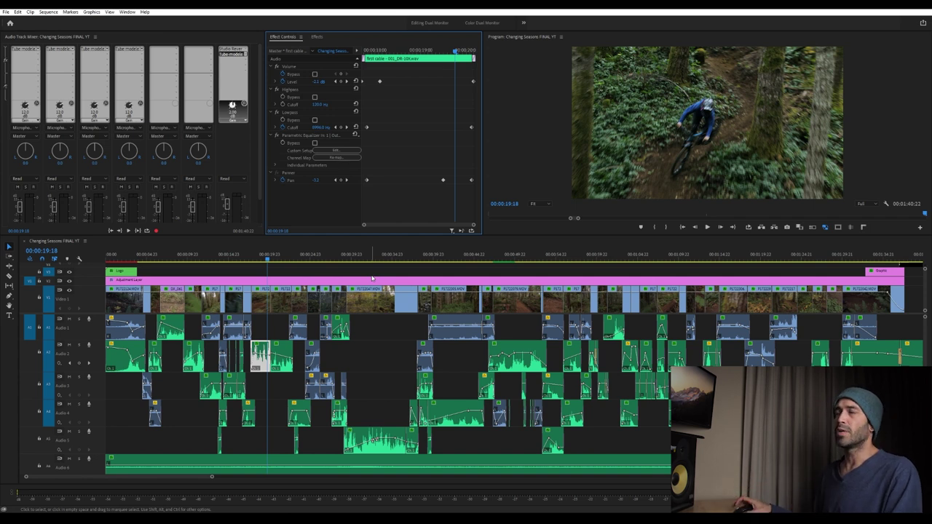
Step: Inspect the Audio 1 track's Tube-modeled Compressor, and the Studio Reverb and Tube-modeled Compressor on the Master track
{"action": "double_click", "coordinate": [22, 50]}
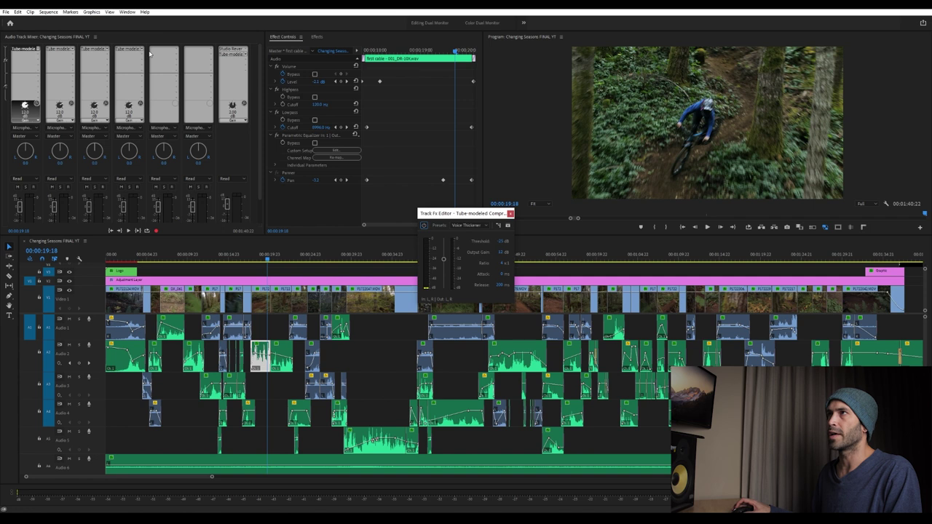
{"action": "double_click", "coordinate": [226, 54]}
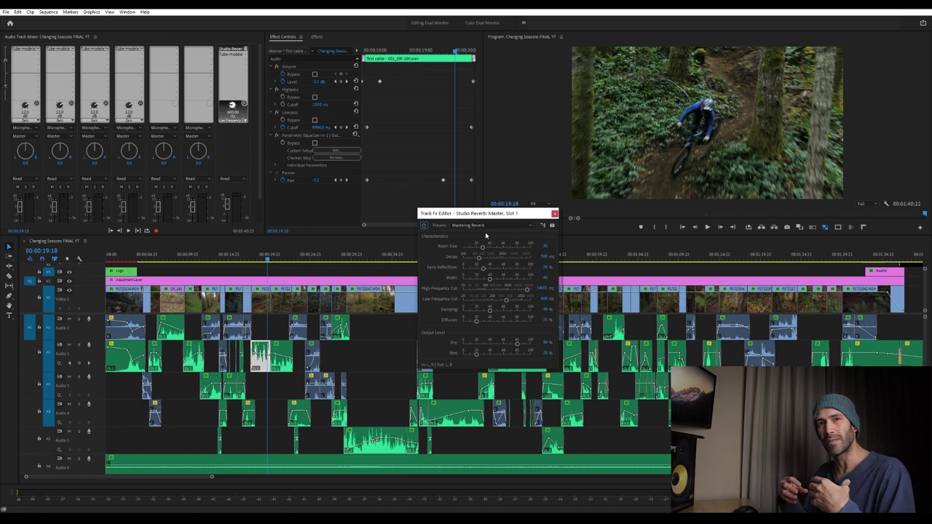
{"action": "double_click", "coordinate": [232, 54]}
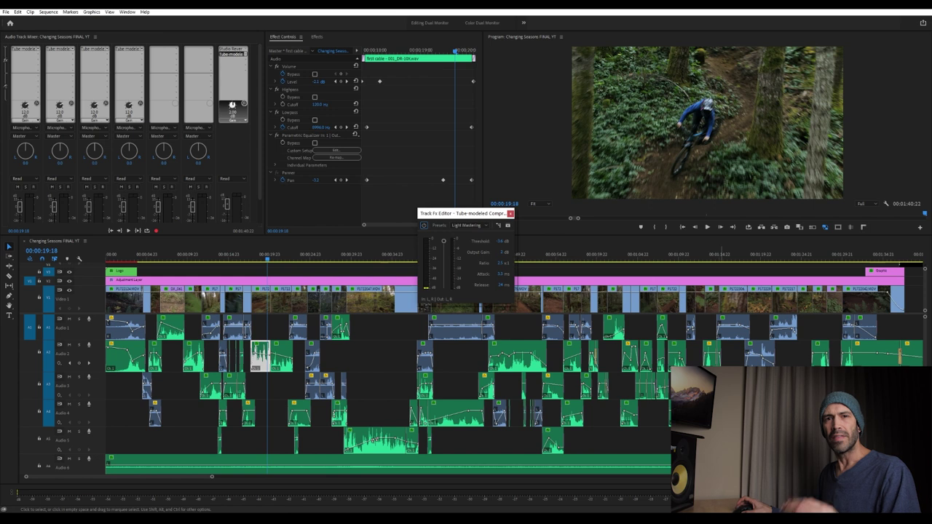
Step: Solo Audio 6 and play it from 00:00:19:18, remove the solo and close the compressor's effect editor
{"action": "left_click", "coordinate": [79, 459]}
{"action": "key", "text": "space"}
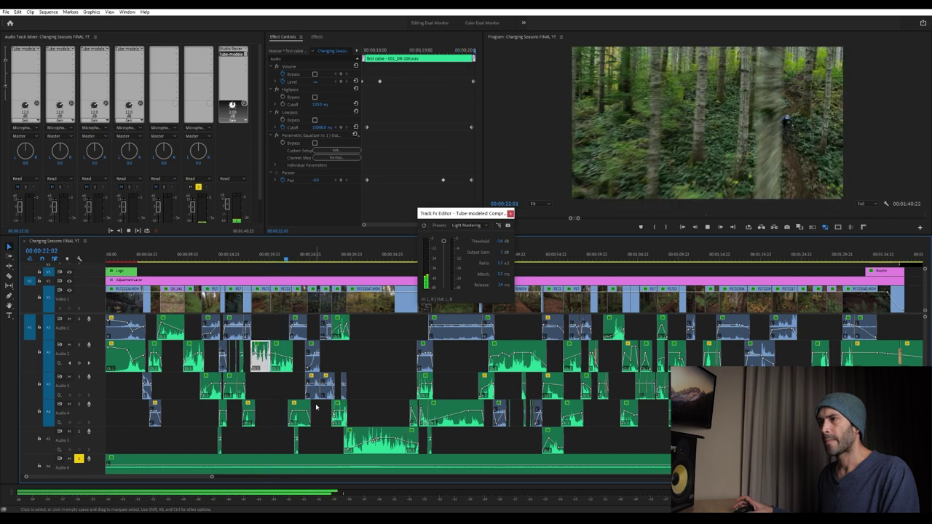
{"action": "key", "text": "space"}
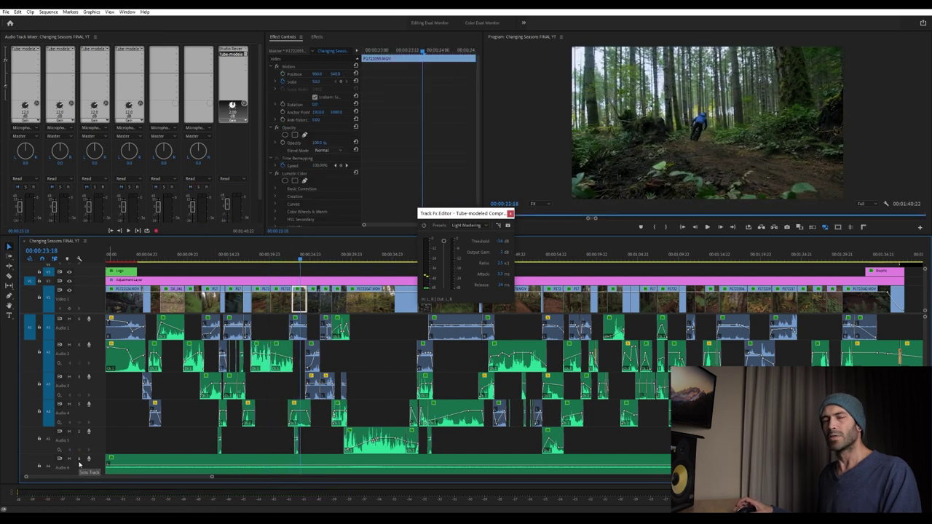
{"action": "left_click", "coordinate": [79, 459]}
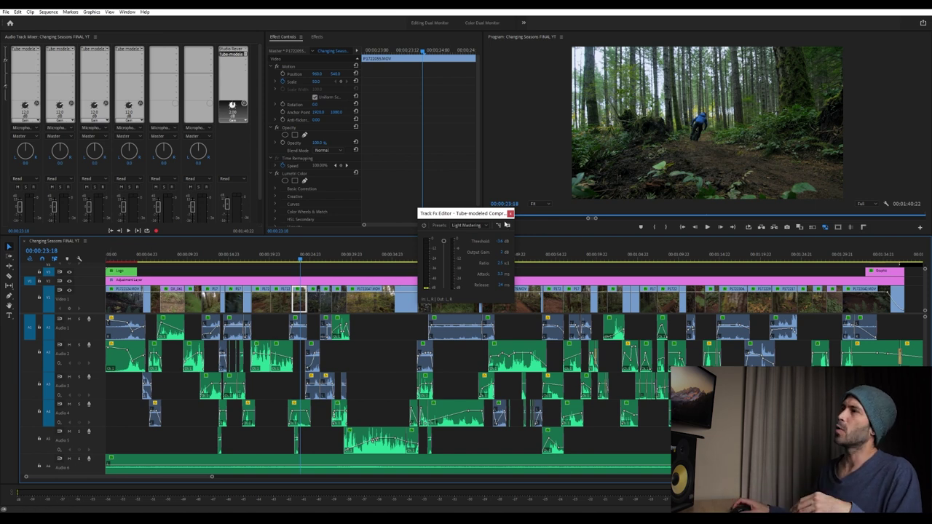
{"action": "left_click", "coordinate": [510, 213]}
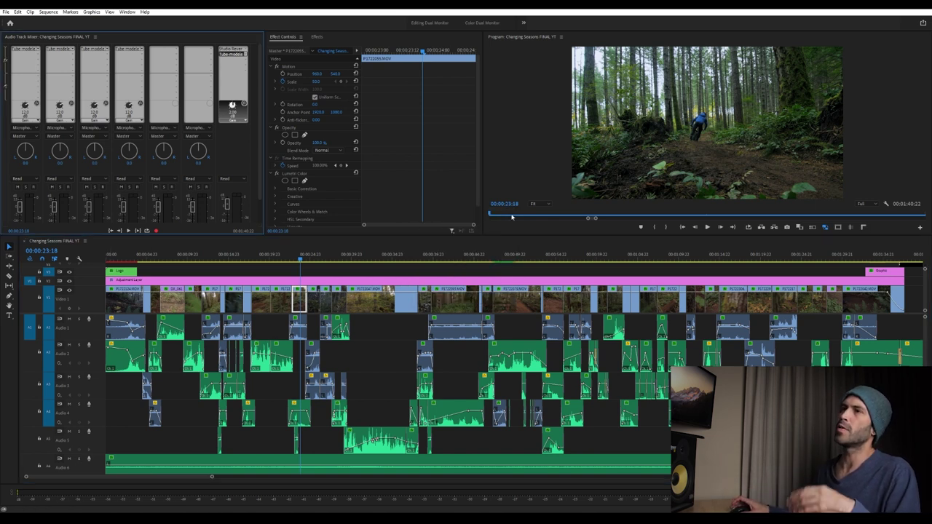
Step: Switch to the color workspace, preview the opening of the Changing Seasons FINAL YT Color sequence and place the playhead at 00:00:03:15
{"action": "left_click", "coordinate": [523, 23]}
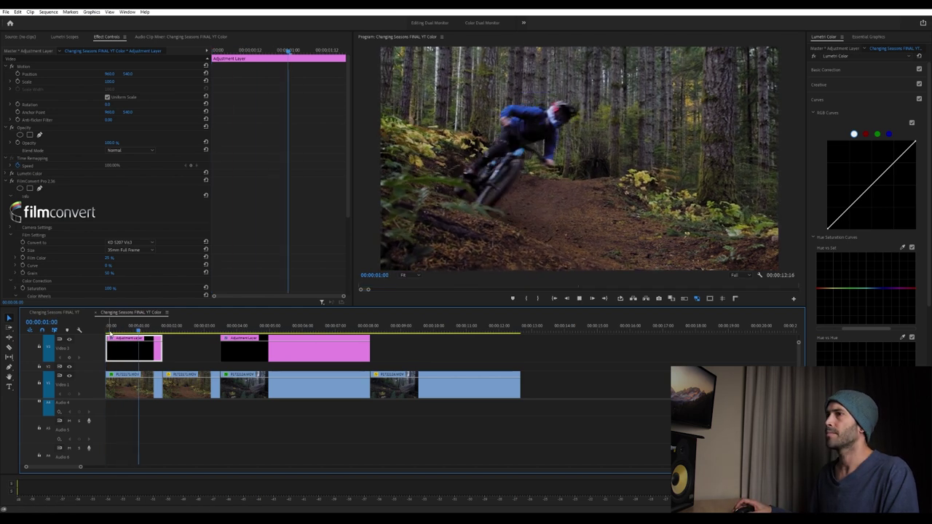
{"action": "key", "text": "space"}
{"action": "left_click", "coordinate": [226, 333]}
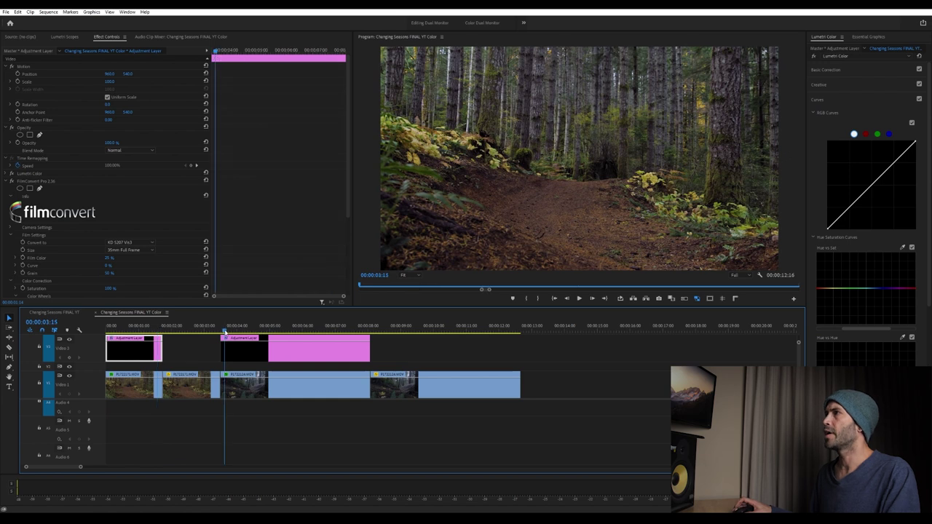
Step: Play the second shot from 00:00:03:15, then compare the graded opening clip with its ungraded copy, stopping at 00:00:02:08
{"action": "key", "text": "space"}
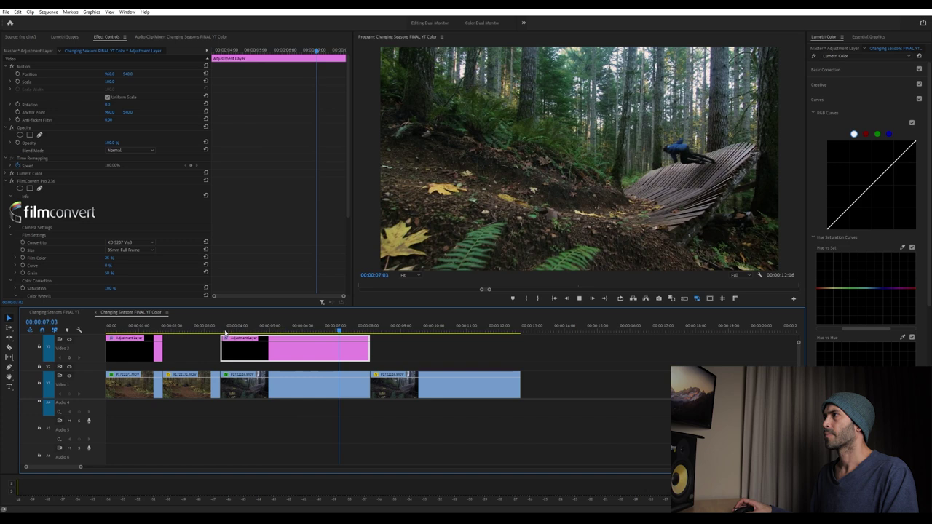
{"action": "key", "text": "space"}
{"action": "left_click", "coordinate": [135, 356]}
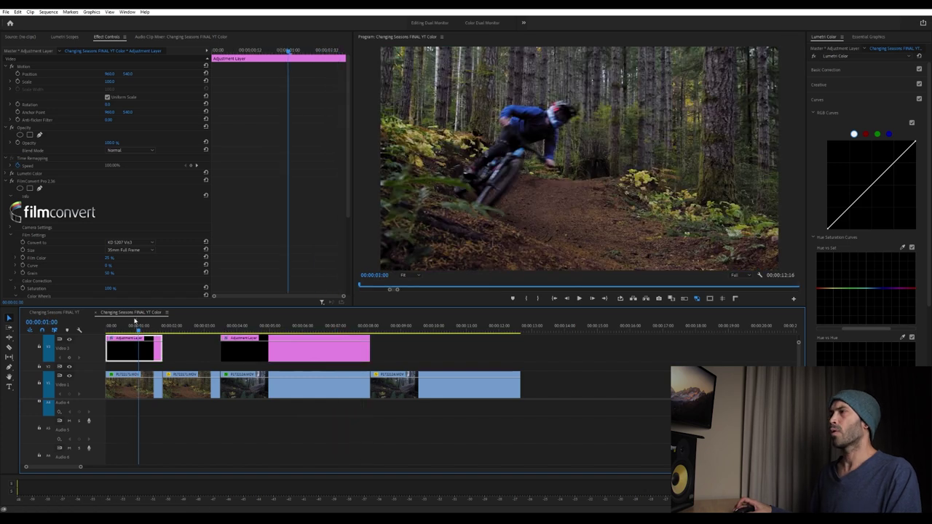
{"action": "left_click", "coordinate": [195, 328]}
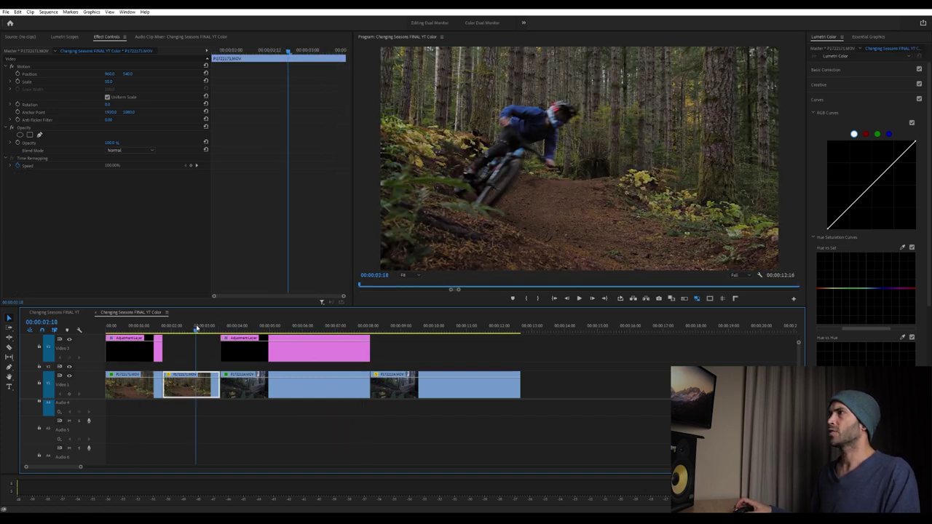
{"action": "left_click", "coordinate": [142, 331]}
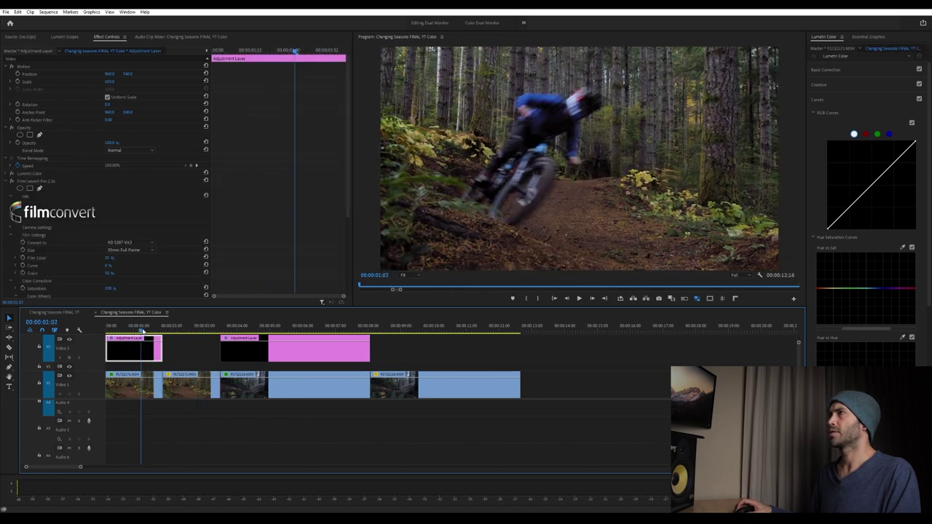
{"action": "left_click", "coordinate": [182, 330]}
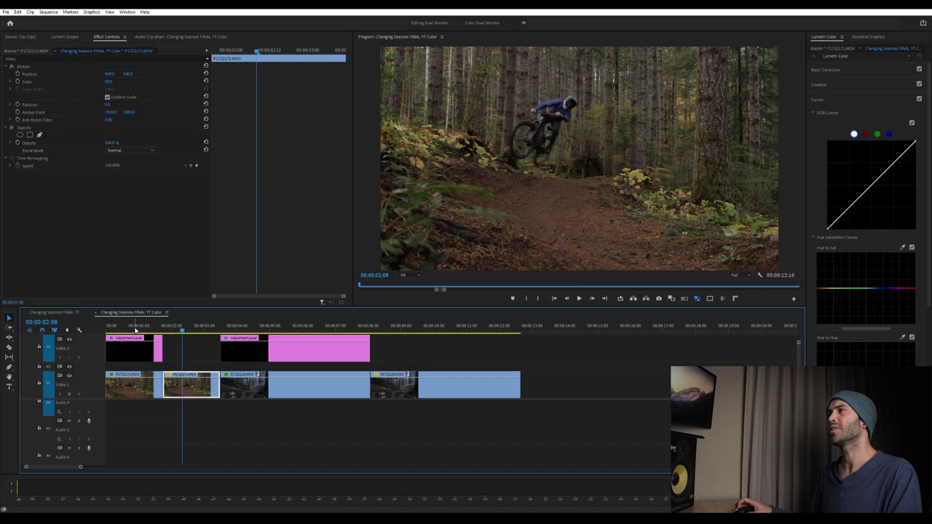
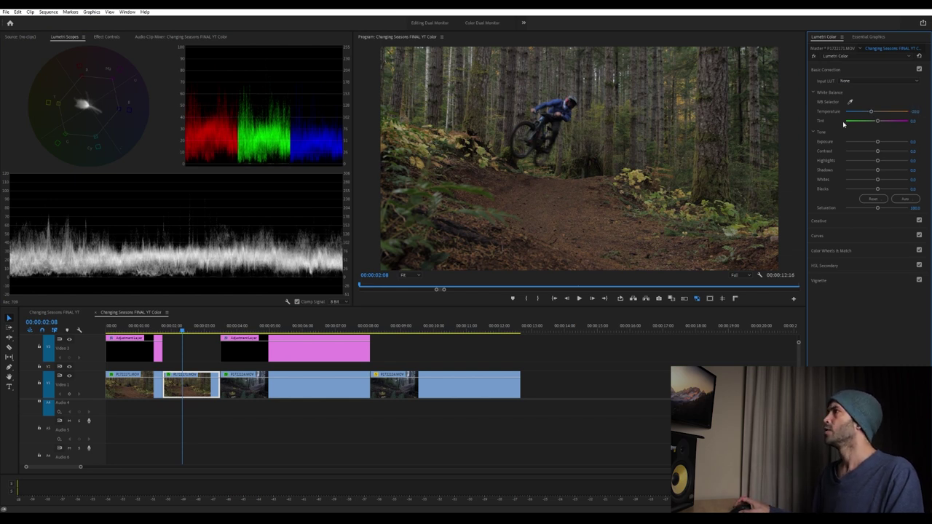
Step: Check the second clip's Basic Correction on and off, raise Exposure slightly and Highlights to about 70, and save the project
{"action": "left_click", "coordinate": [920, 69]}
{"action": "left_click", "coordinate": [919, 69]}
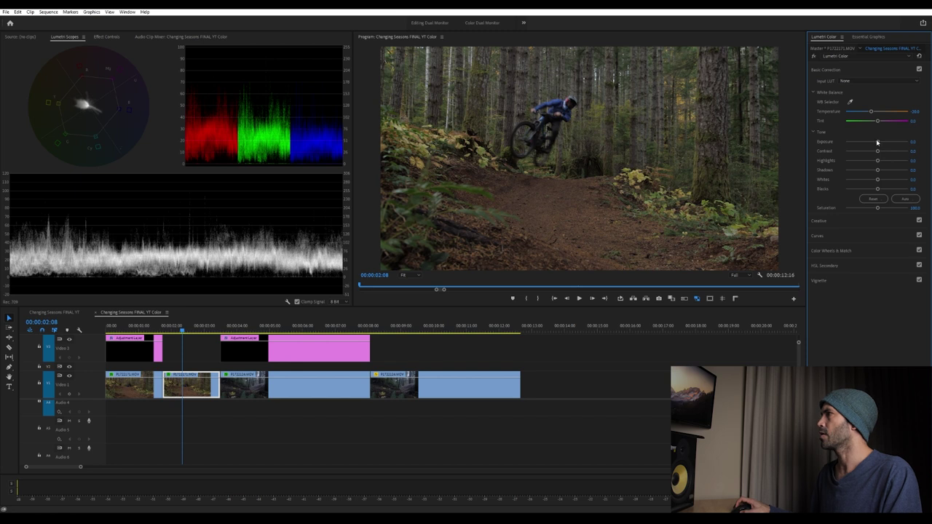
{"action": "left_click_drag", "start_coordinate": [878, 143], "coordinate": [881, 143]}
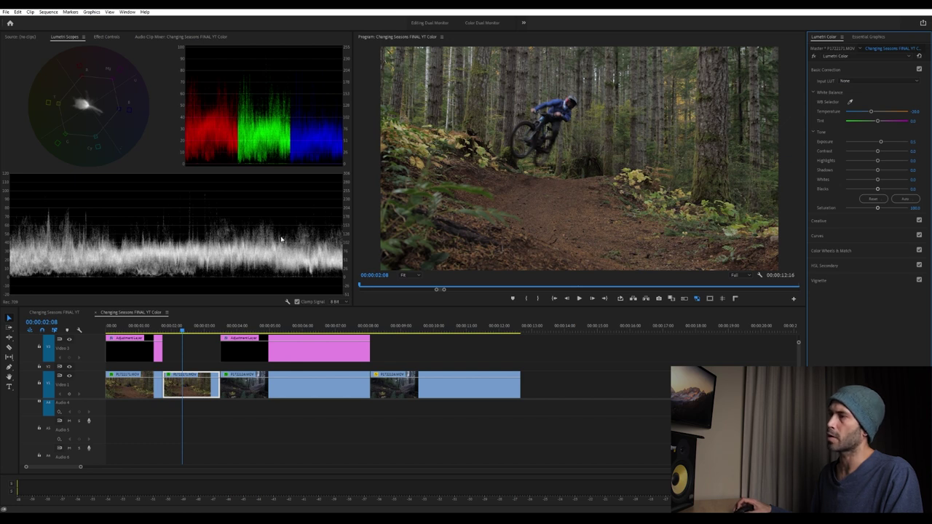
{"action": "left_click_drag", "start_coordinate": [878, 161], "coordinate": [899, 161]}
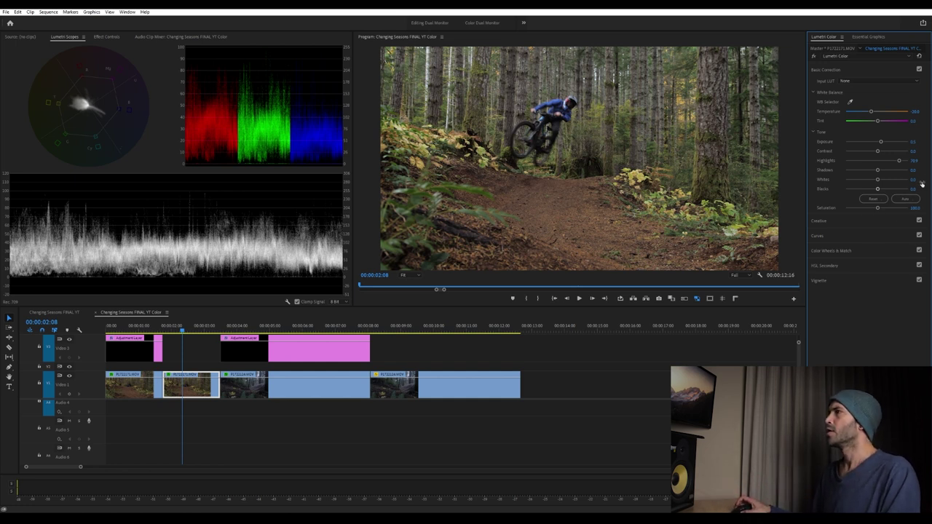
{"action": "key", "text": "ctrl+s"}
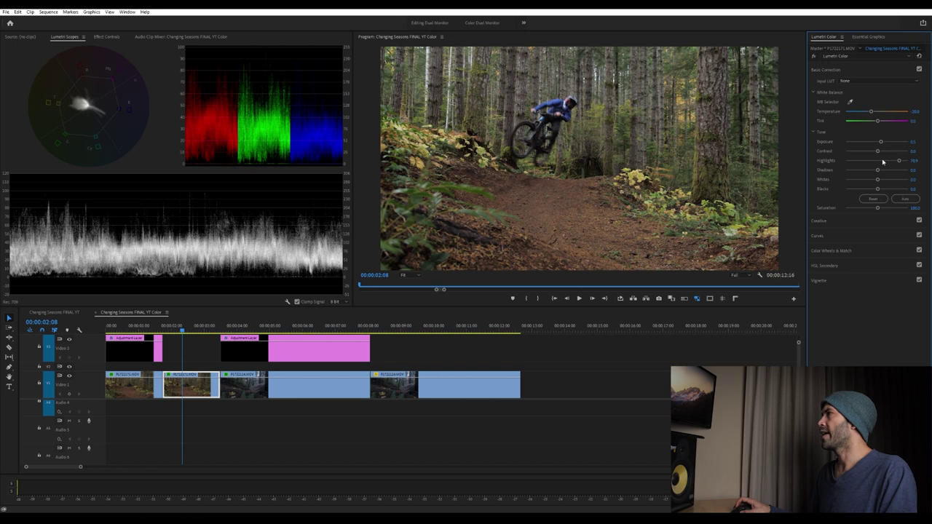
Step: Shape a gentle S-curve in the second clip's RGB Curves with a lowered shadow point and raised highlight point, and compare Curves off and on
{"action": "left_click", "coordinate": [833, 237]}
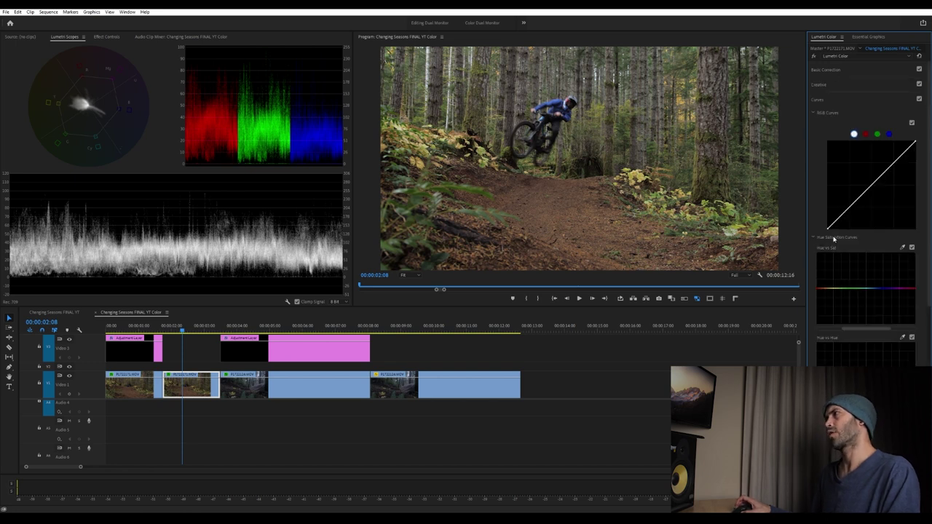
{"action": "left_click", "coordinate": [895, 162]}
{"action": "left_click", "coordinate": [849, 207]}
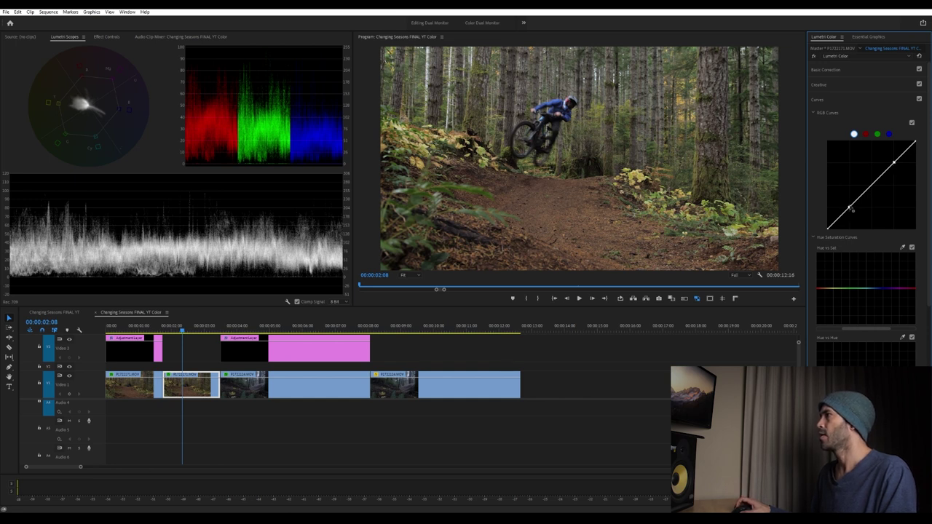
{"action": "left_click_drag", "start_coordinate": [849, 209], "coordinate": [851, 214]}
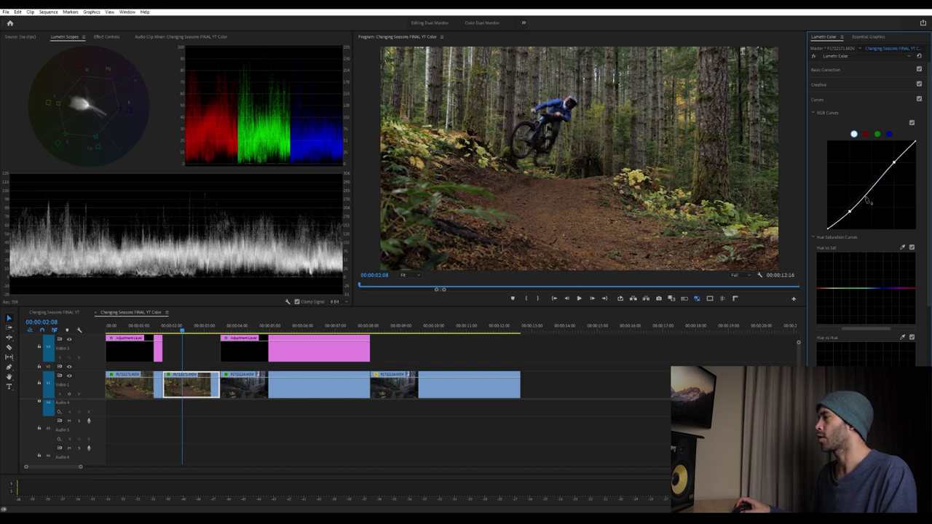
{"action": "left_click_drag", "start_coordinate": [896, 166], "coordinate": [894, 161]}
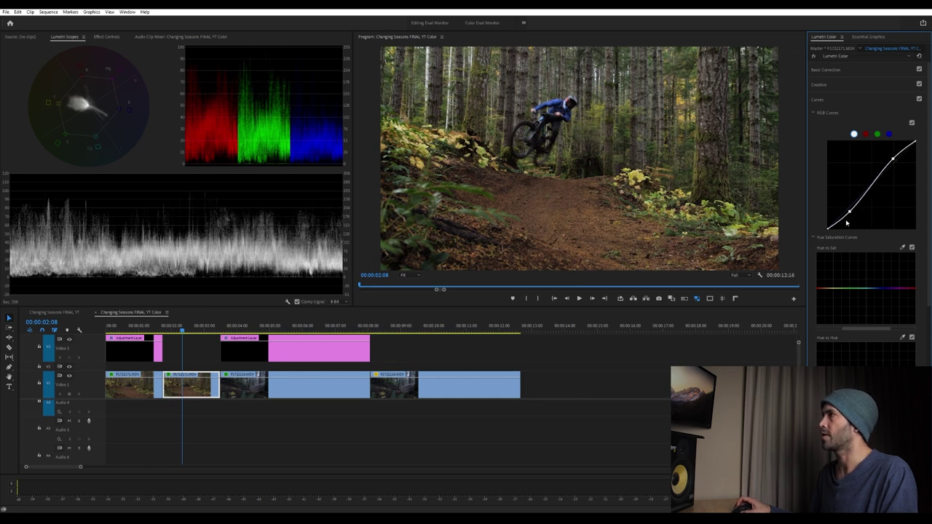
{"action": "left_click_drag", "start_coordinate": [847, 211], "coordinate": [850, 210]}
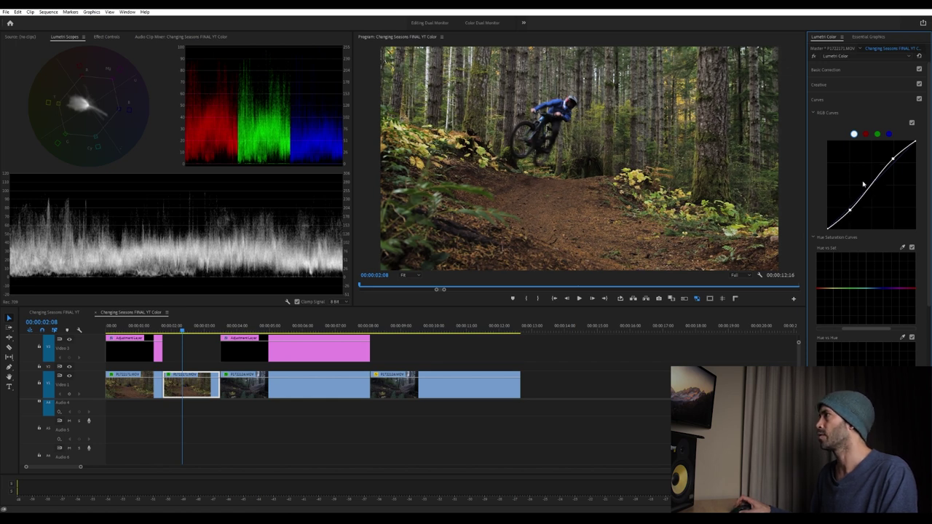
{"action": "left_click", "coordinate": [919, 99]}
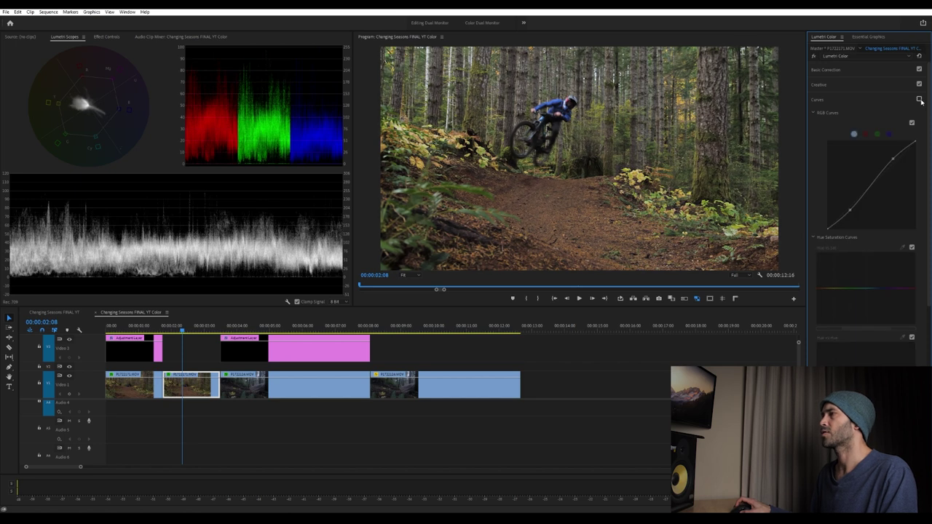
{"action": "left_click", "coordinate": [919, 99]}
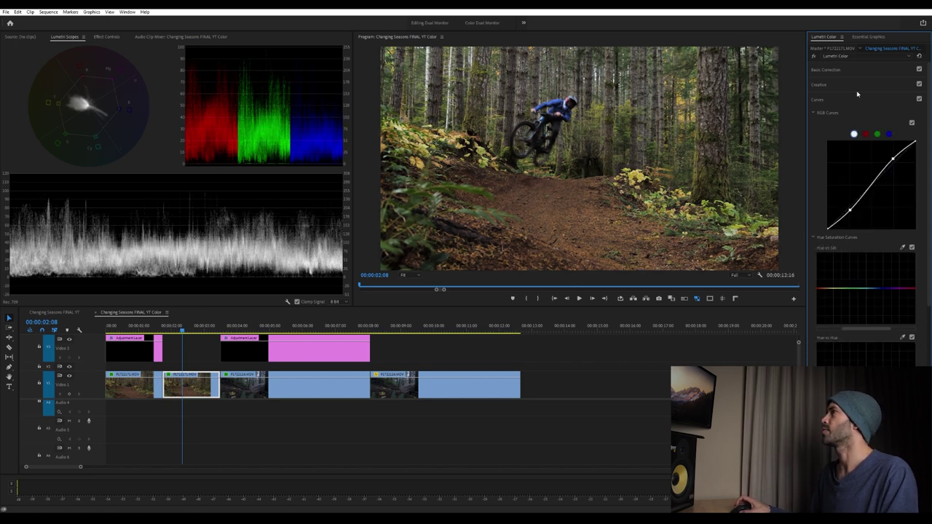
Step: In the second clip's Basic Correction, set Saturation to 108 and shift Tint slightly toward magenta
{"action": "left_click", "coordinate": [830, 70]}
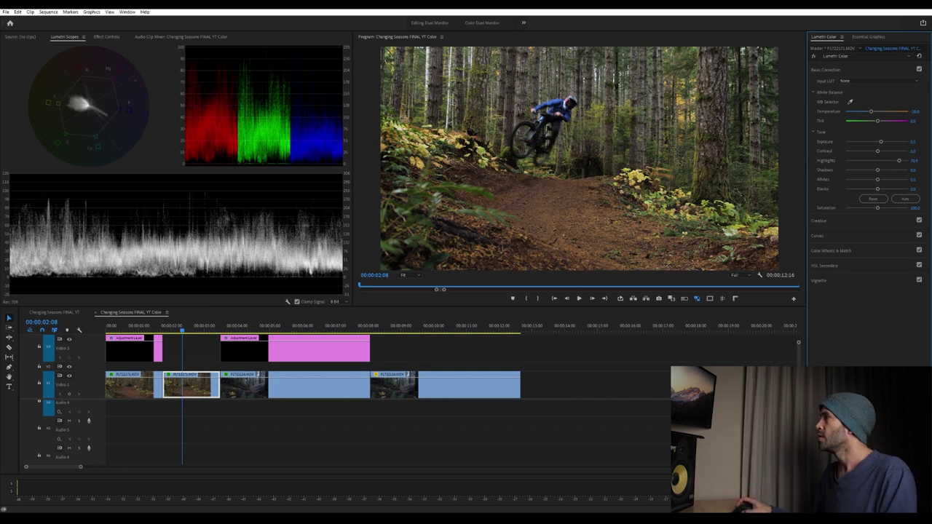
{"action": "left_click", "coordinate": [915, 208]}
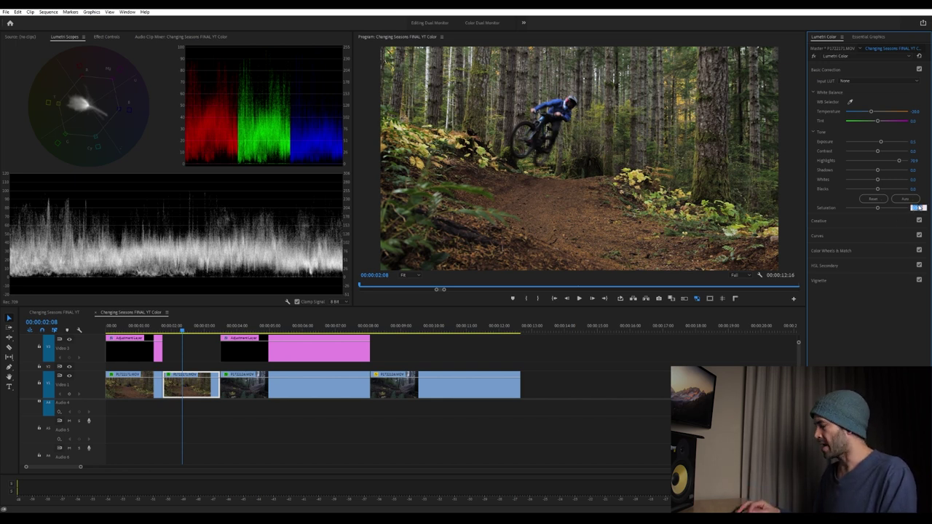
{"action": "type", "text": "110"}
{"action": "key", "text": "Return"}
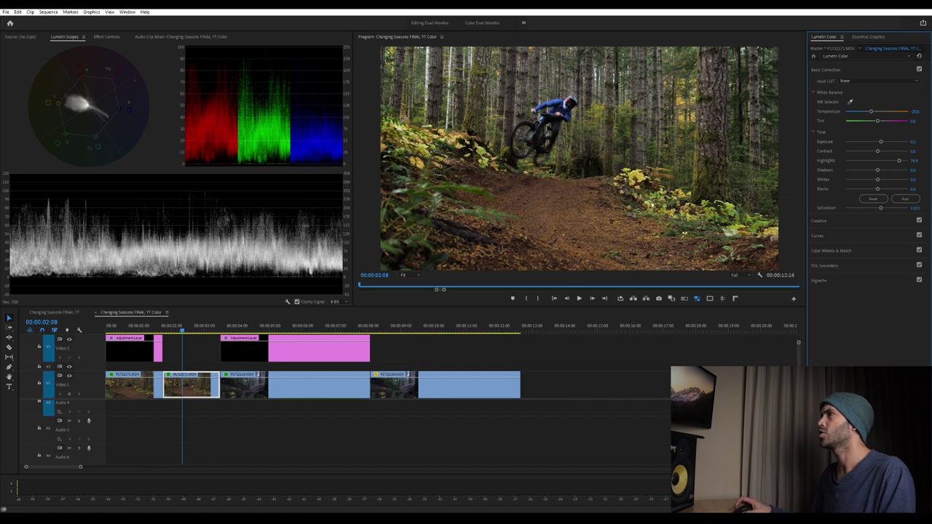
{"action": "left_click", "coordinate": [915, 207]}
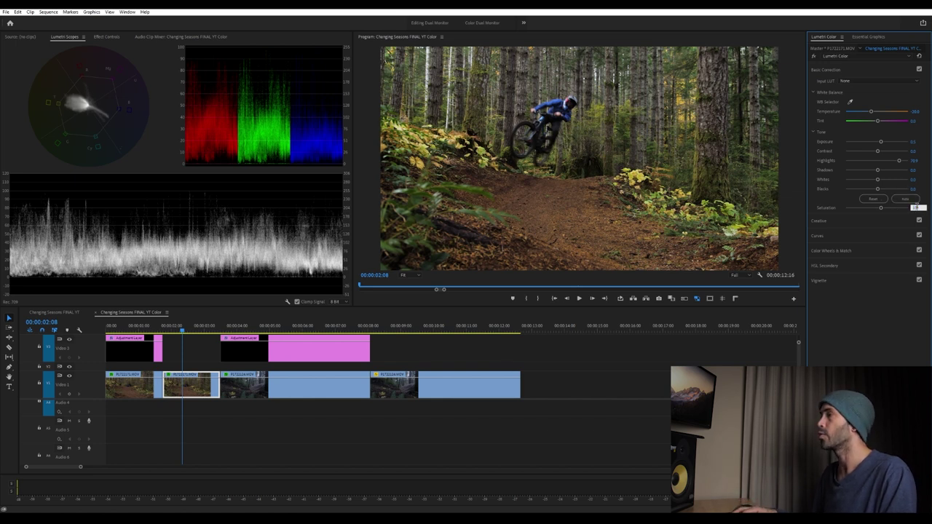
{"action": "key", "text": "Return"}
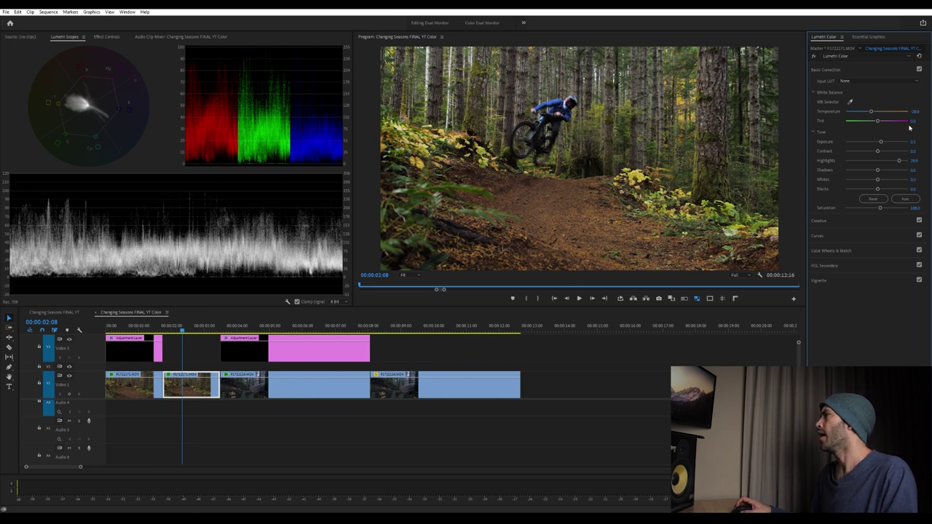
{"action": "left_click_drag", "start_coordinate": [915, 120], "coordinate": [919, 121]}
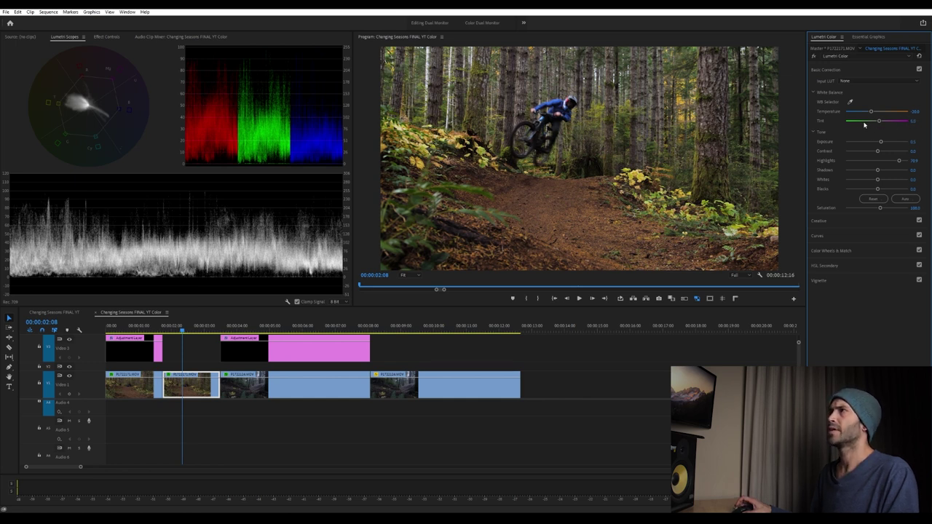
Step: Compare the second clip with its Lumetri Color effect off and on, then against the graded opening clip
{"action": "left_click", "coordinate": [813, 57]}
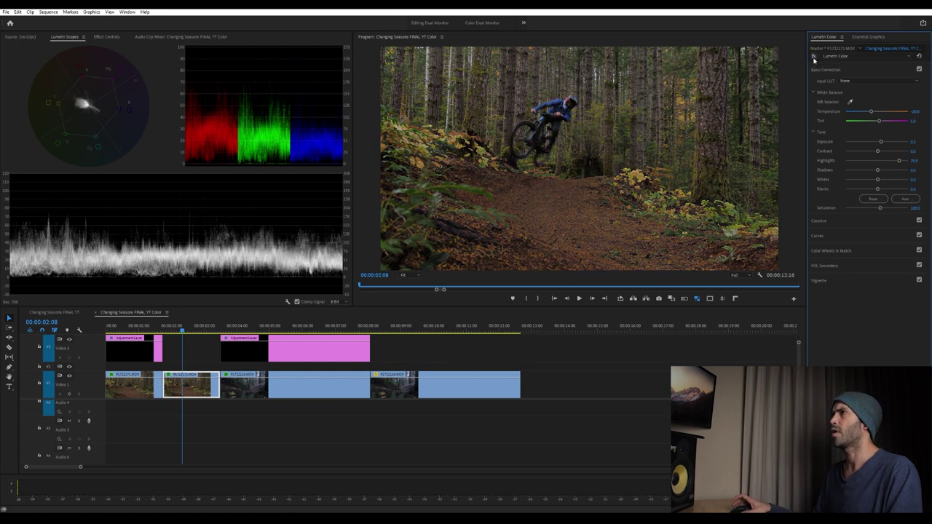
{"action": "left_click", "coordinate": [814, 57]}
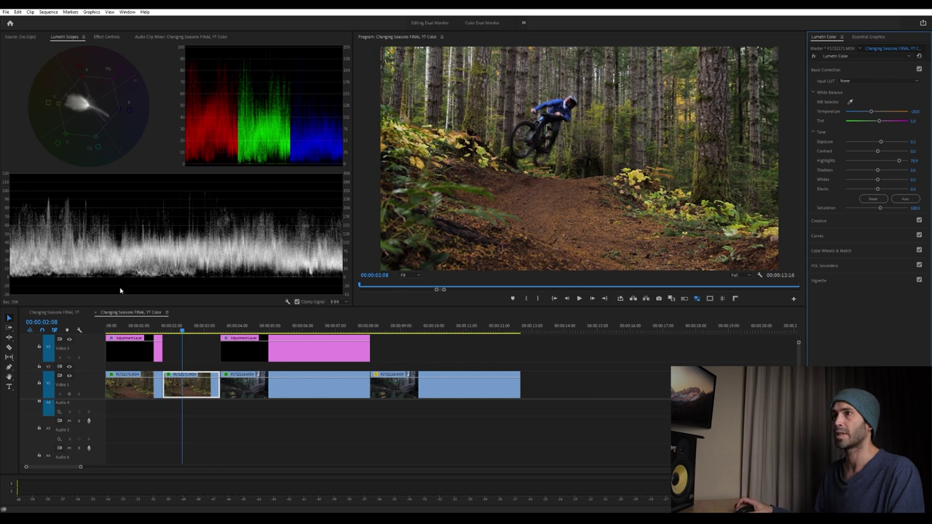
{"action": "left_click", "coordinate": [141, 342]}
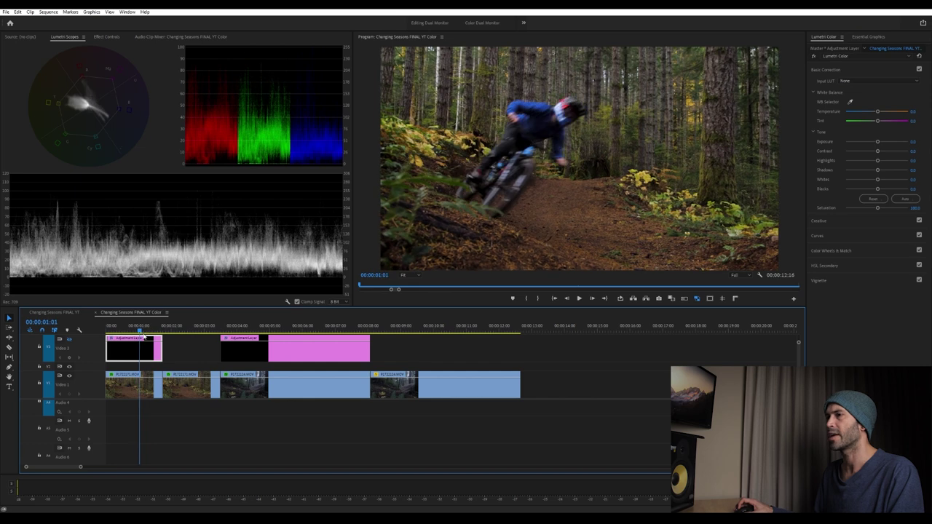
{"action": "left_click_drag", "start_coordinate": [182, 329], "coordinate": [174, 329]}
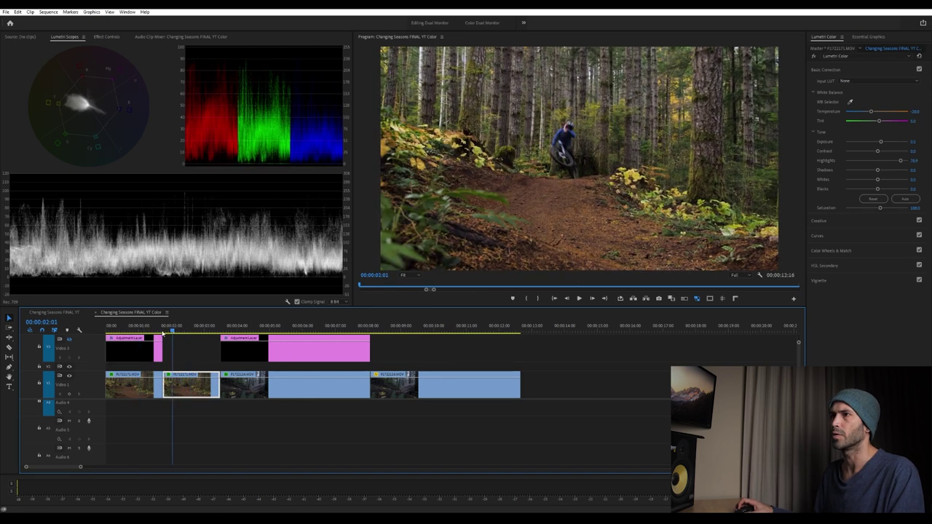
{"action": "left_click", "coordinate": [134, 329]}
Step: Select the first adjustment layer and examine its FilmConvert settings, Creative sharpening and Color Wheels & Match, comparing the wheels off and on
{"action": "left_click", "coordinate": [149, 353]}
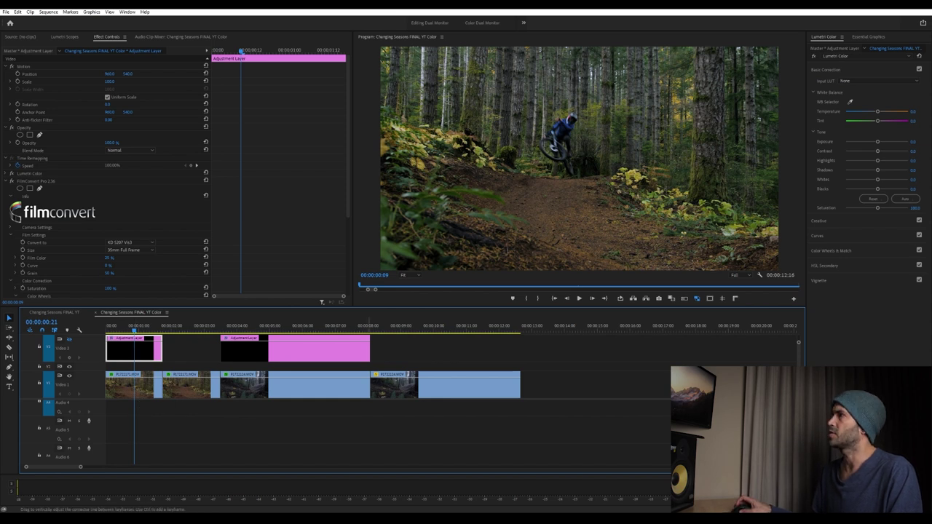
{"action": "left_click", "coordinate": [821, 220]}
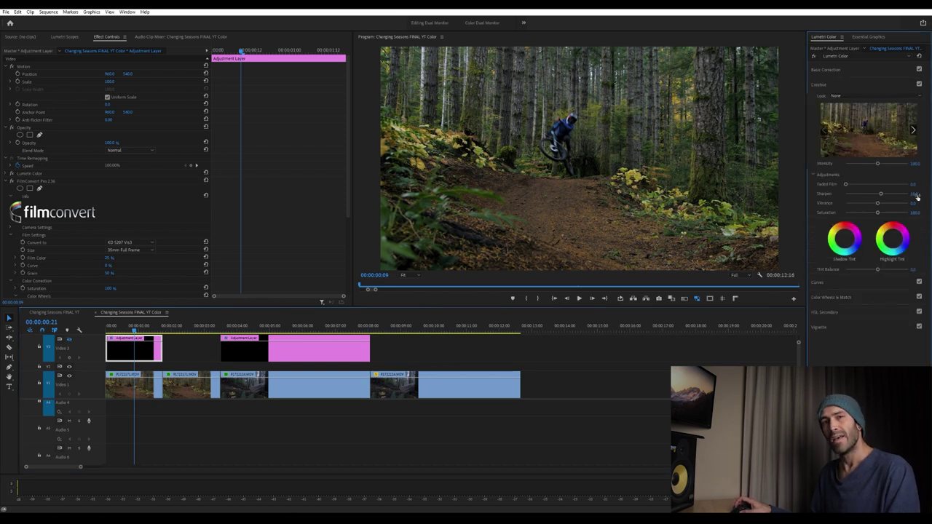
{"action": "left_click", "coordinate": [863, 296]}
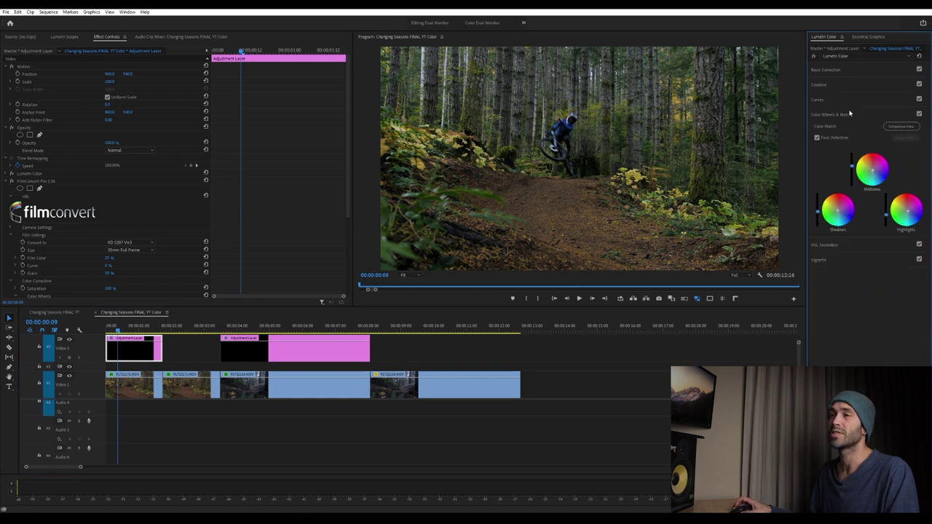
{"action": "left_click", "coordinate": [920, 114]}
{"action": "left_click", "coordinate": [920, 114]}
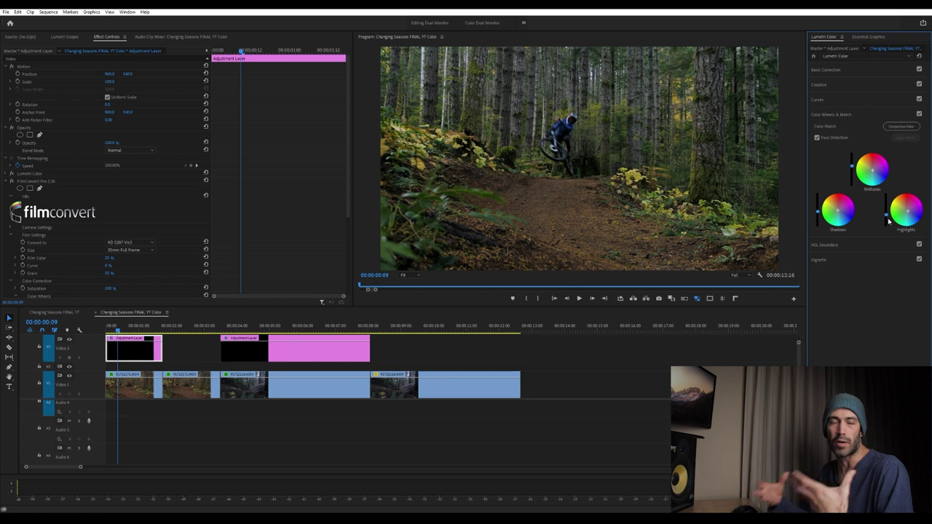
{"action": "left_click", "coordinate": [820, 84]}
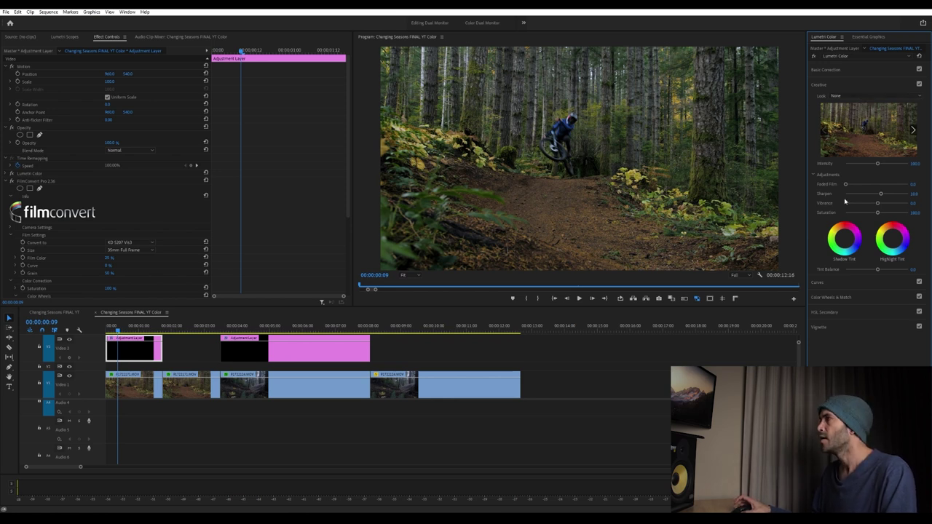
{"action": "left_click", "coordinate": [840, 297]}
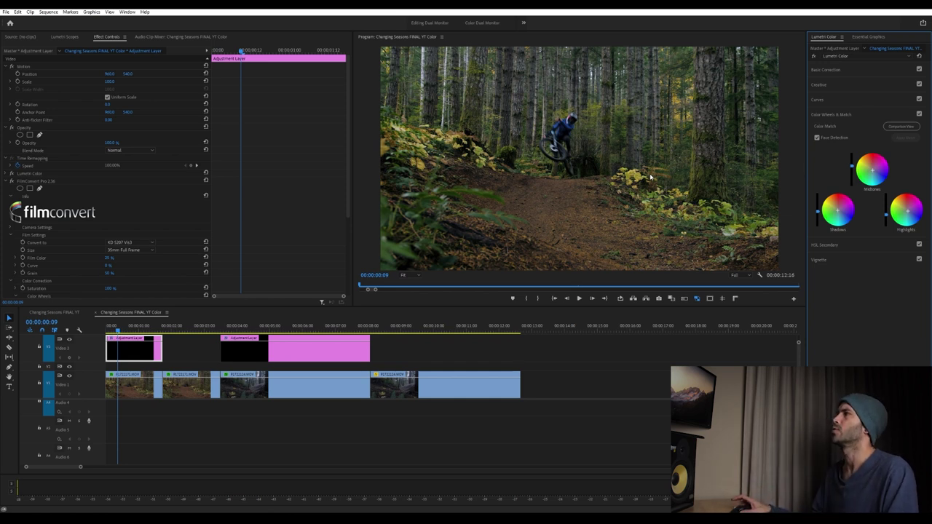
Step: Select the second adjustment layer and preview the graded shot beneath it from about the five-second mark
{"action": "left_click", "coordinate": [226, 347]}
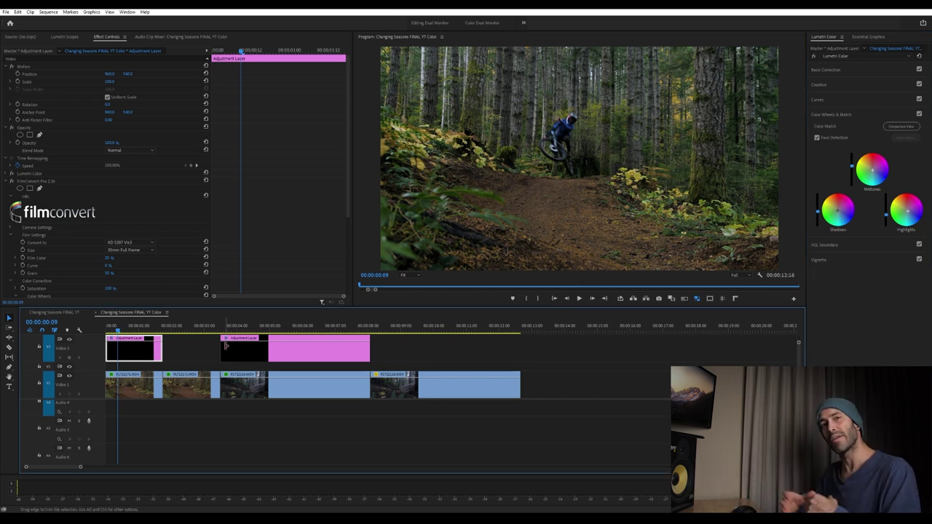
{"action": "left_click", "coordinate": [287, 326]}
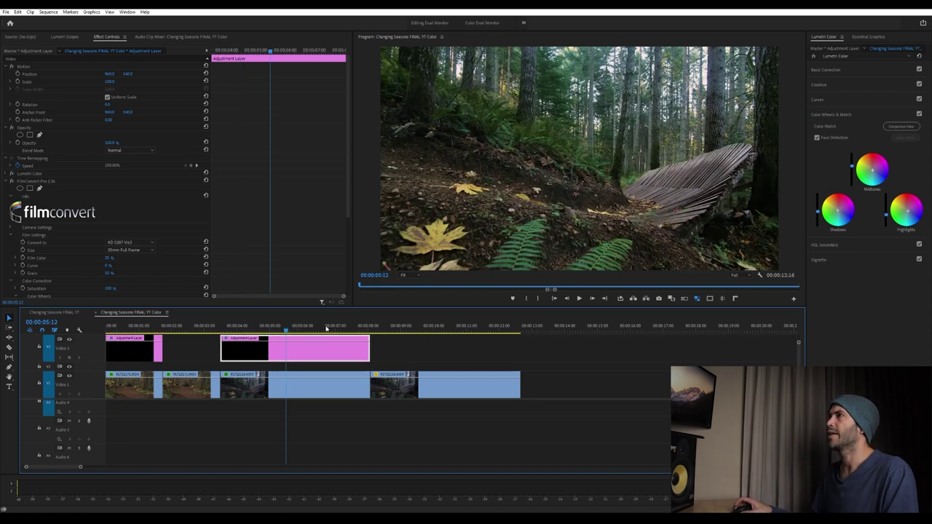
{"action": "key", "text": "space"}
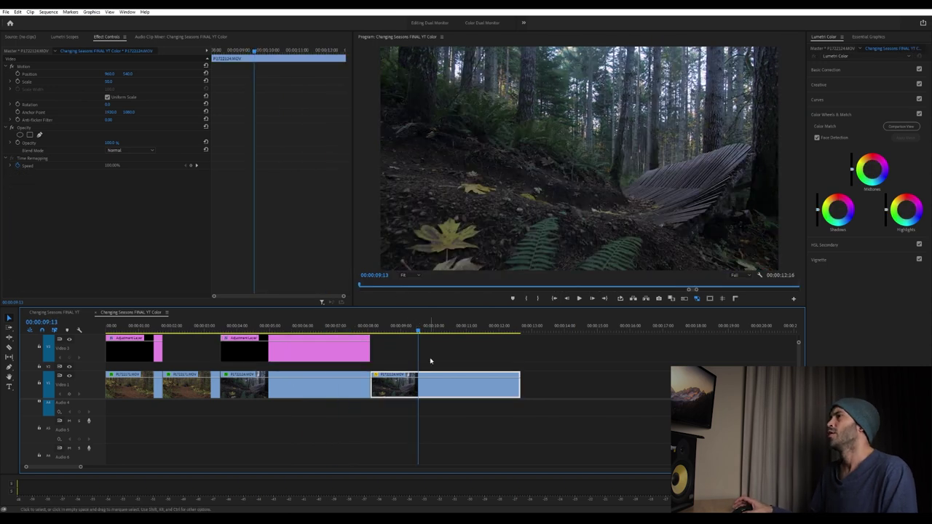
Step: Display the Lumetri Scopes for the last timeline clip and set its Basic Correction Temperature to 20
{"action": "left_click", "coordinate": [843, 73]}
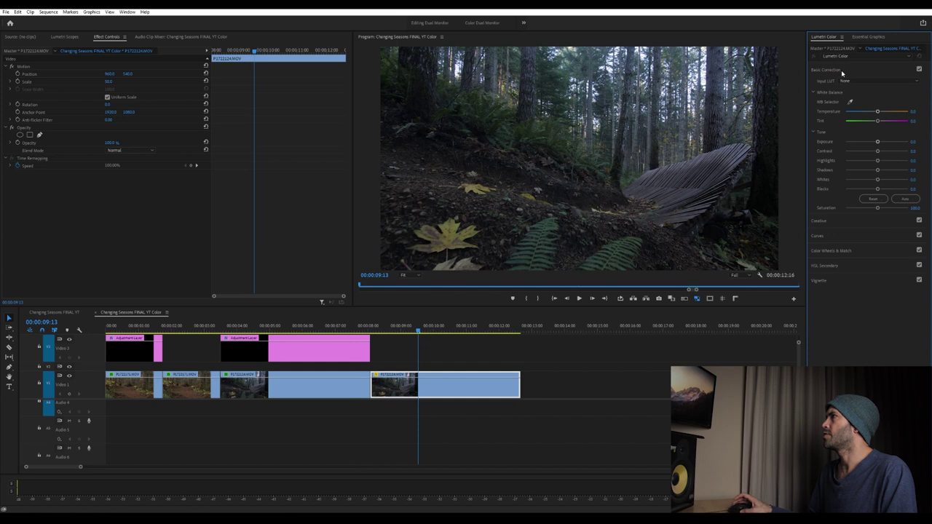
{"action": "left_click", "coordinate": [65, 37]}
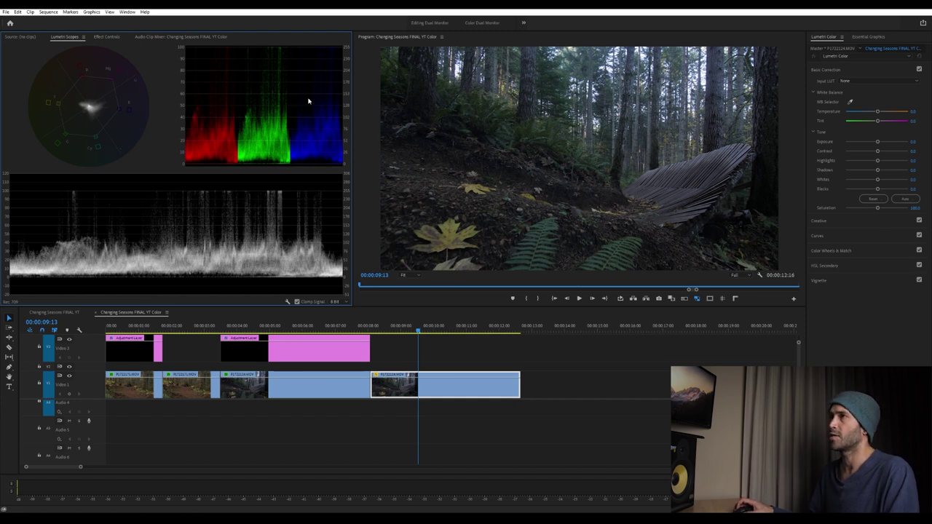
{"action": "left_click", "coordinate": [914, 111]}
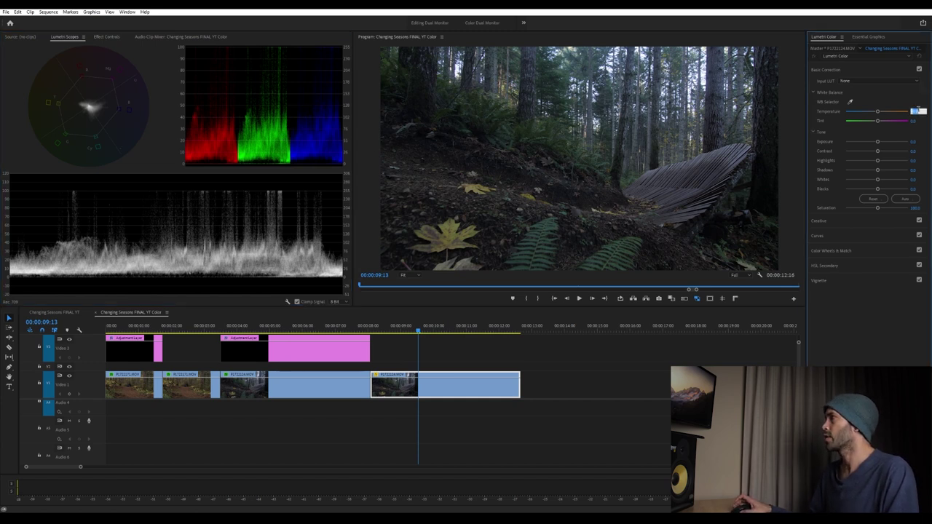
{"action": "type", "text": "20"}
{"action": "key", "text": "Return"}
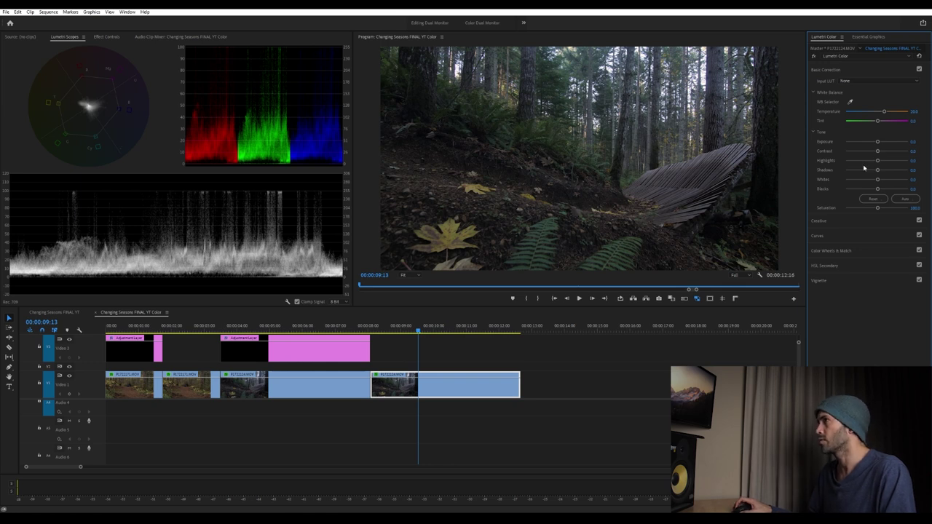
Step: Brighten the last clip by raising Exposure, Highlights and Whites in Basic Correction, and set Saturation to 110
{"action": "left_click_drag", "start_coordinate": [877, 142], "coordinate": [882, 181]}
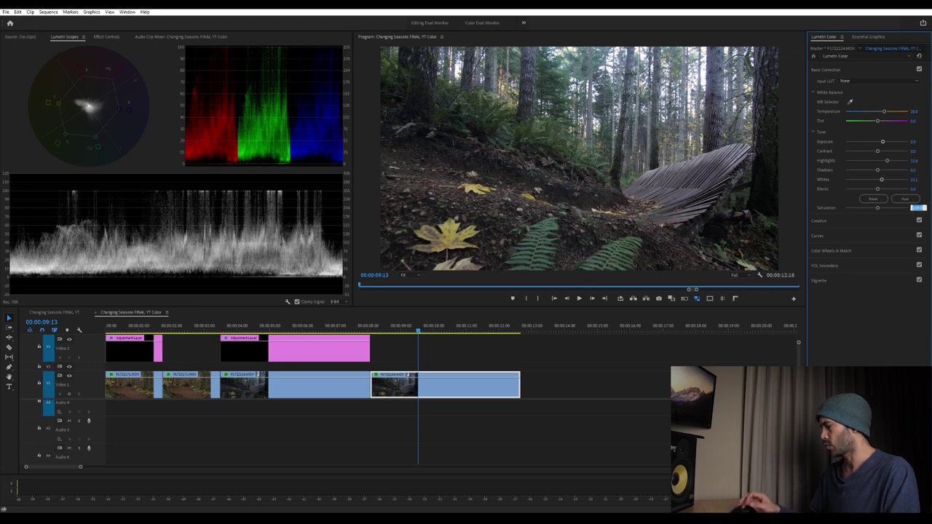
{"action": "left_click_drag", "start_coordinate": [916, 209], "coordinate": [923, 209]}
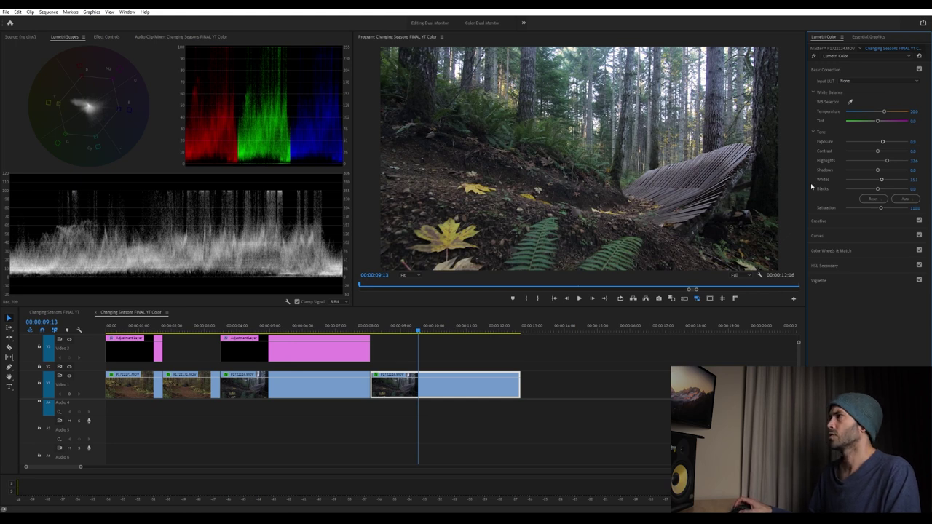
Step: Warm the last clip further, trying a Temperature of 30 and settling on 40
{"action": "left_click", "coordinate": [914, 111]}
{"action": "type", "text": "30"}
{"action": "key", "text": "Return"}
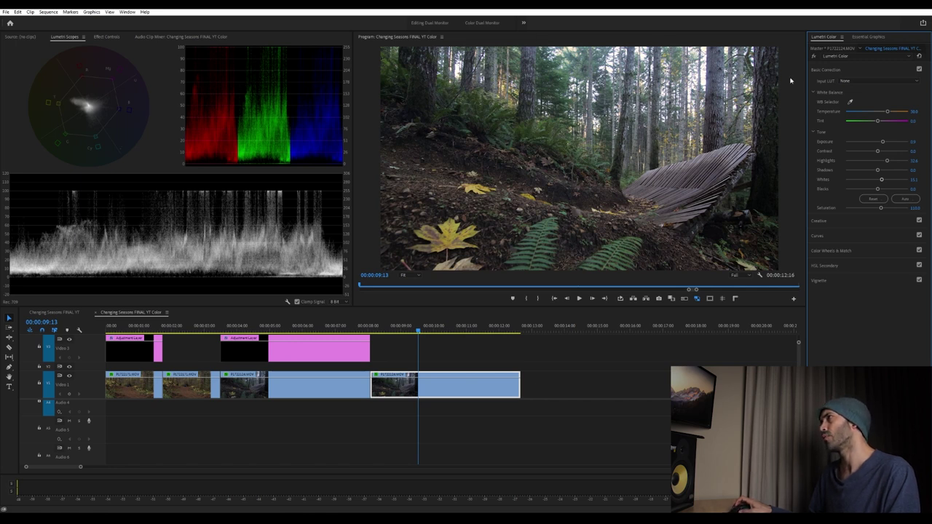
{"action": "left_click", "coordinate": [921, 111]}
{"action": "type", "text": "40"}
{"action": "key", "text": "Return"}
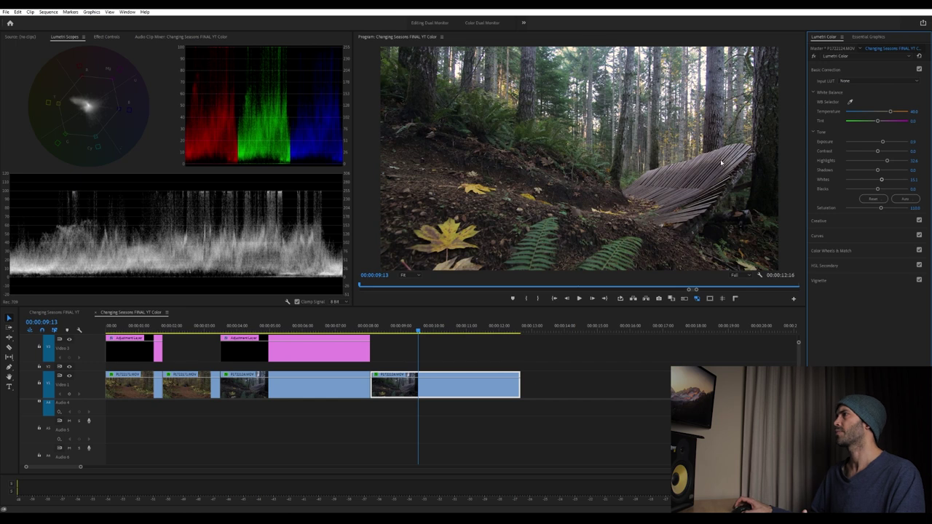
Step: Shape a gentle S-curve in the last clip's RGB Curves with a lowered shadow point and a raised highlight point
{"action": "left_click", "coordinate": [844, 236]}
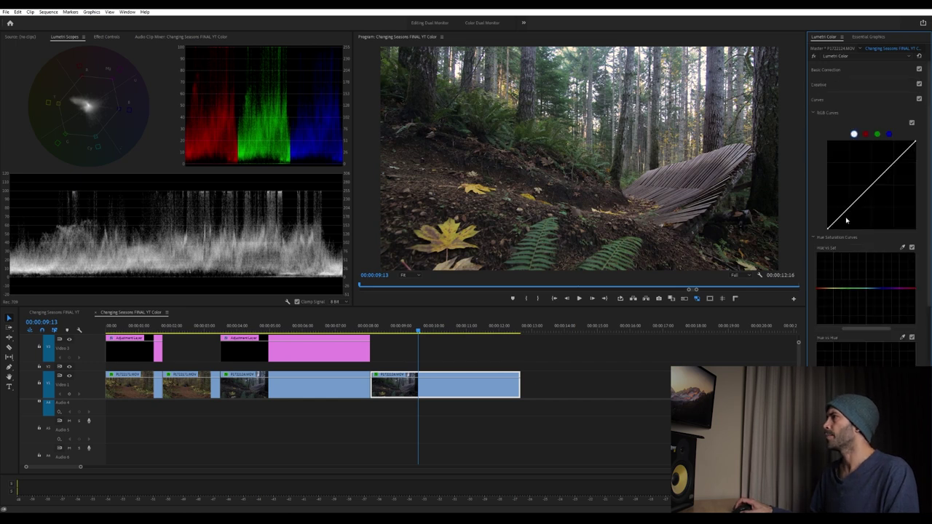
{"action": "left_click", "coordinate": [850, 210]}
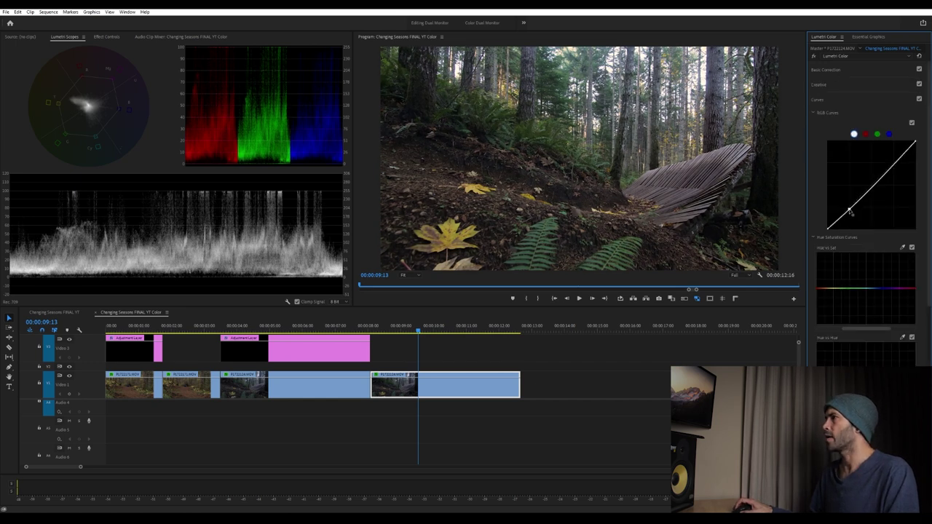
{"action": "left_click", "coordinate": [895, 166]}
{"action": "left_click_drag", "start_coordinate": [896, 167], "coordinate": [895, 163]}
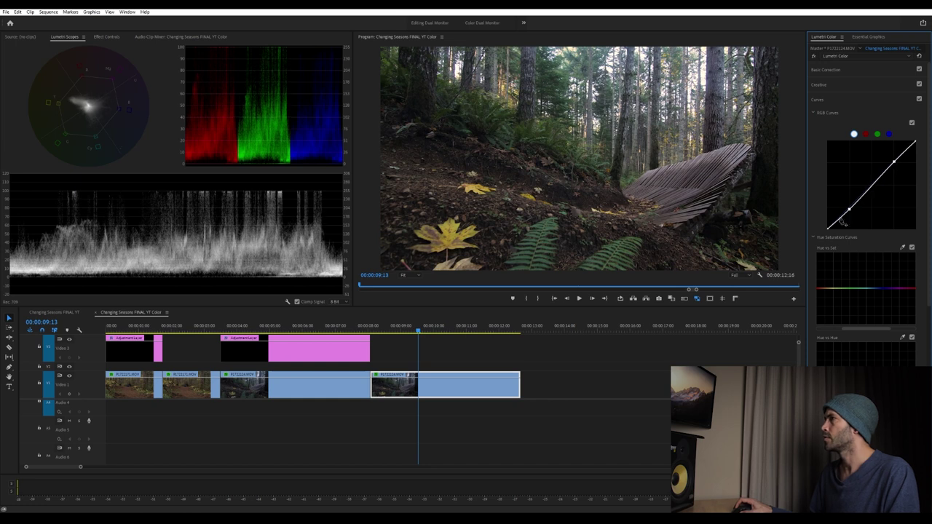
{"action": "left_click_drag", "start_coordinate": [849, 210], "coordinate": [849, 212]}
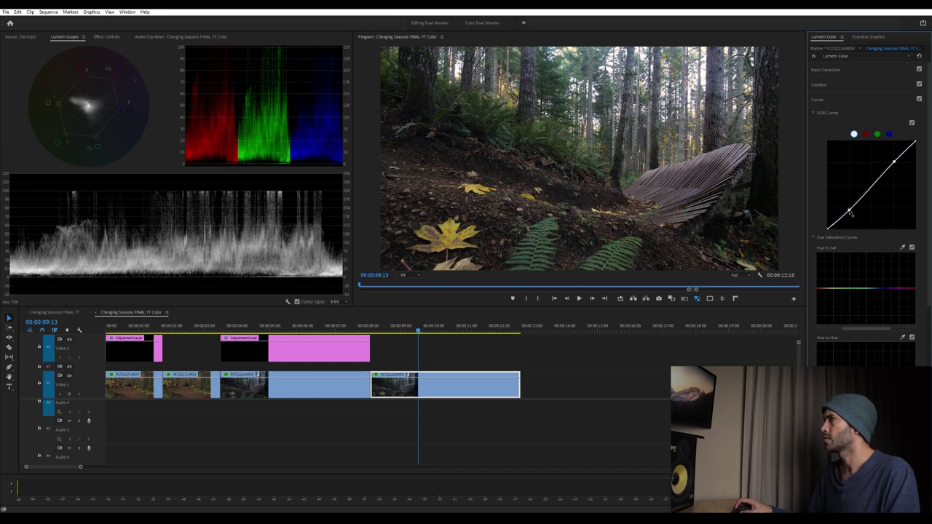
Step: Raise the last clip's Shadows to about 19.8 in Basic Correction
{"action": "left_click", "coordinate": [859, 69]}
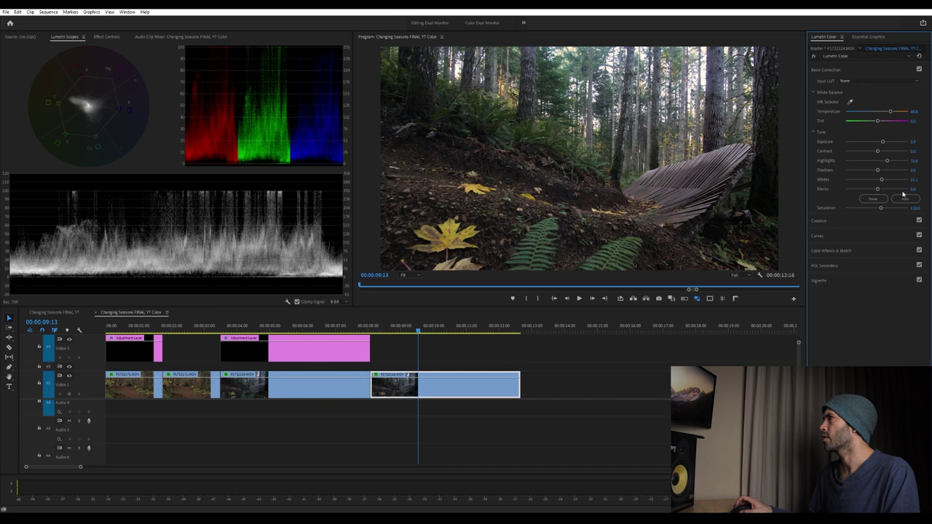
{"action": "left_click_drag", "start_coordinate": [877, 171], "coordinate": [884, 171]}
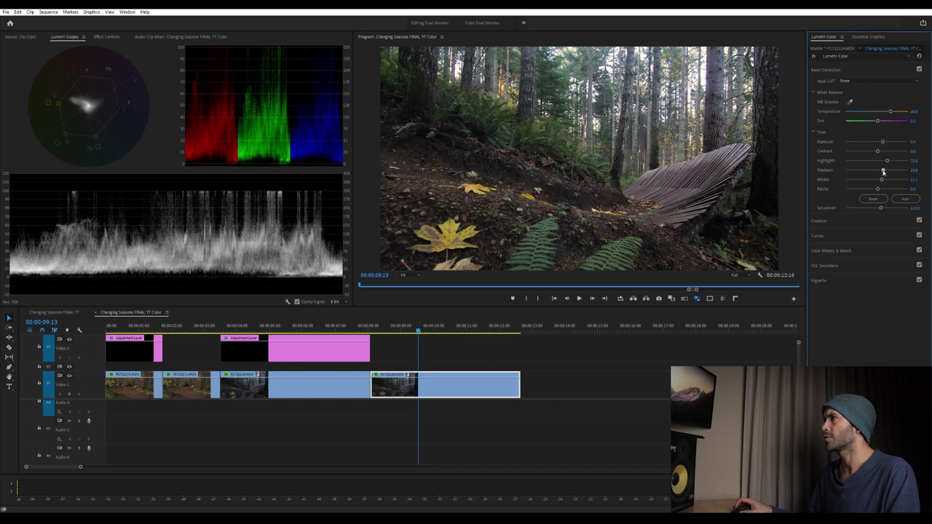
Step: On a frame with the rider at about 11:03, sample the fern's green for Hue vs Hue and adjust the sampled curve points
{"action": "left_click", "coordinate": [847, 235]}
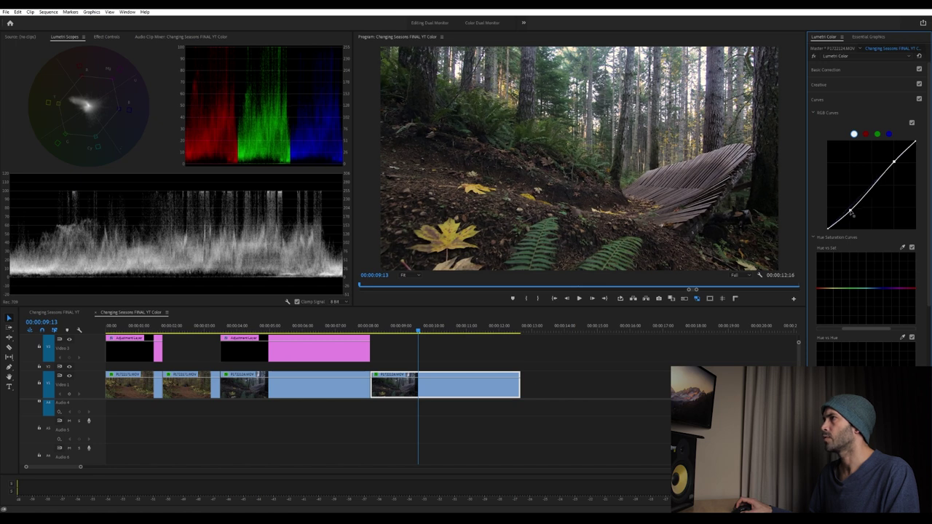
{"action": "left_click_drag", "start_coordinate": [432, 335], "coordinate": [470, 332]}
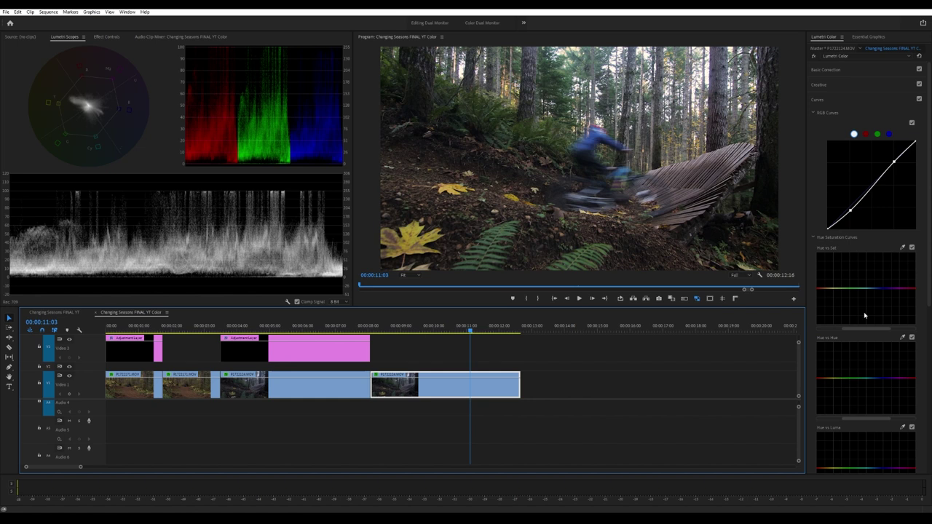
{"action": "left_click", "coordinate": [903, 339]}
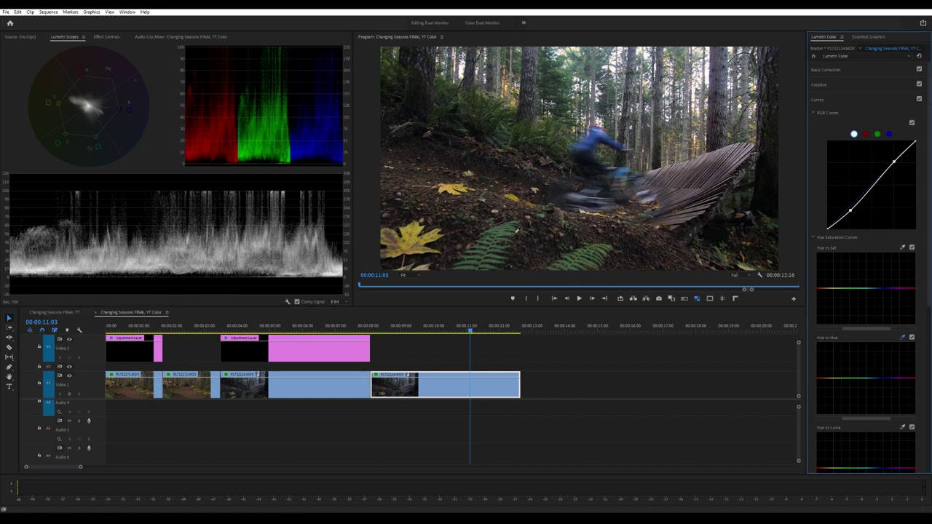
{"action": "left_click", "coordinate": [482, 250]}
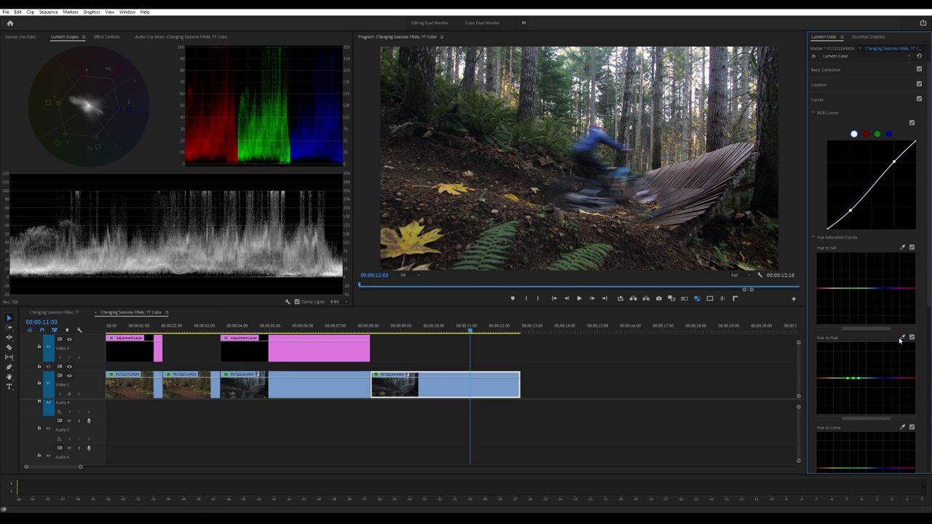
{"action": "left_click", "coordinate": [866, 380]}
{"action": "key", "text": "alt"}
{"action": "left_click", "coordinate": [848, 381]}
{"action": "left_click", "coordinate": [854, 379]}
{"action": "left_click_drag", "start_coordinate": [857, 382], "coordinate": [858, 380]}
Step: Compare the last clip with its Hue vs Hue curve off and on
{"action": "left_click", "coordinate": [913, 338]}
{"action": "left_click", "coordinate": [912, 337]}
{"action": "left_click", "coordinate": [913, 337]}
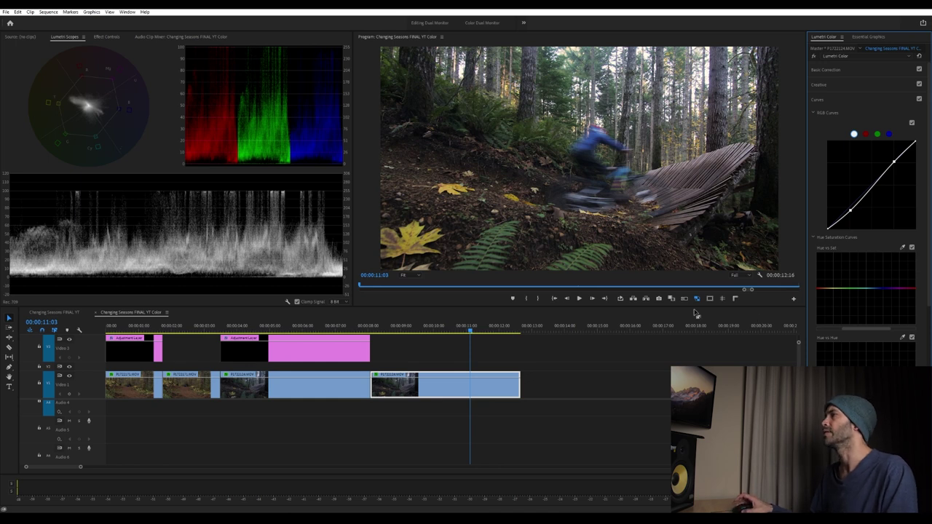
Step: At about 11:07, review the last clip's Basic Correction and fine-tune the shadow point of its RGB curve
{"action": "mouse_move", "coordinate": [488, 328]}
{"action": "left_mouse_down"}
{"action": "mouse_move", "coordinate": [450, 342]}
{"action": "mouse_move", "coordinate": [476, 341]}
{"action": "left_mouse_up"}
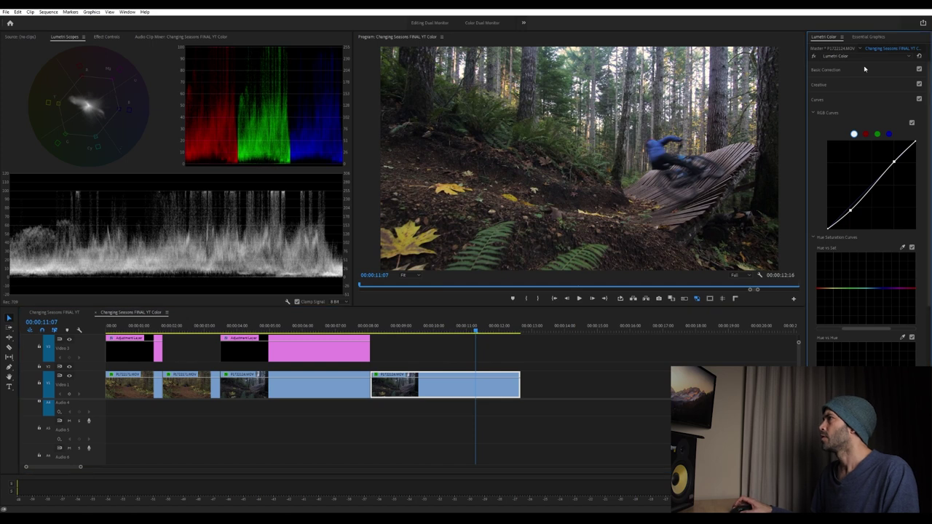
{"action": "left_click", "coordinate": [826, 69]}
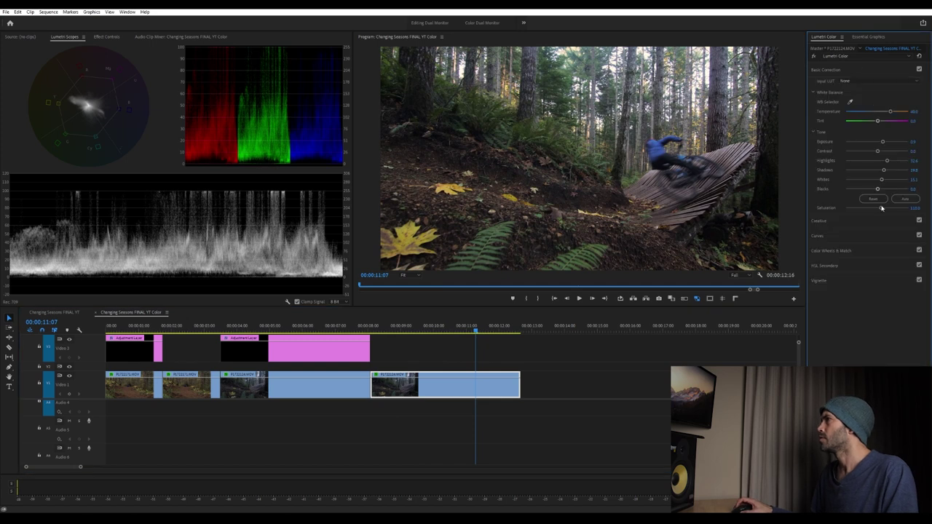
{"action": "left_click", "coordinate": [855, 236]}
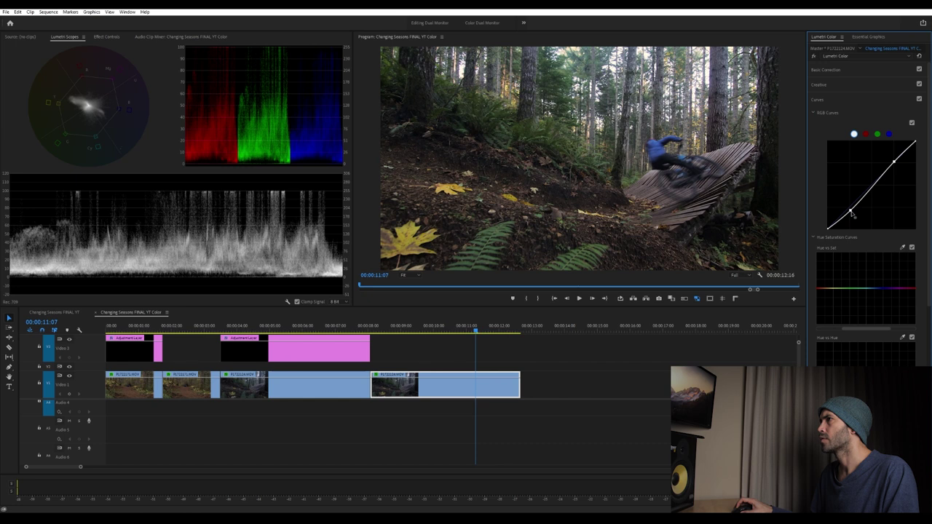
{"action": "left_click_drag", "start_coordinate": [851, 213], "coordinate": [851, 210]}
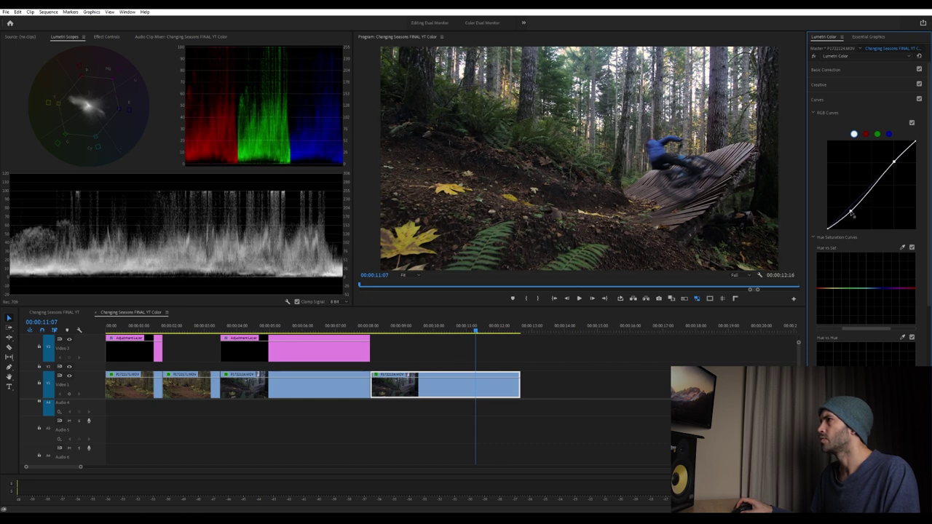
{"action": "left_click", "coordinate": [828, 70]}
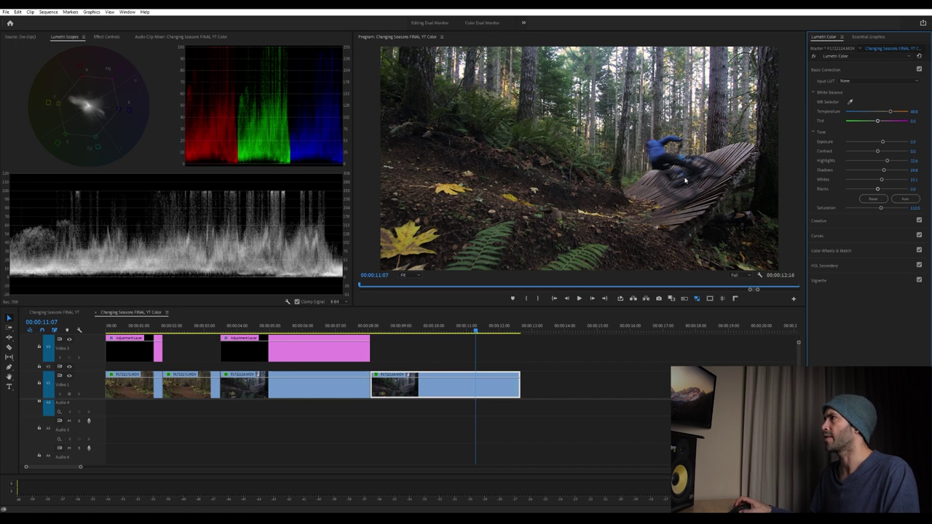
Step: Add a second Lumetri Color effect to the last clip and rename it "background"
{"action": "left_click", "coordinate": [865, 56]}
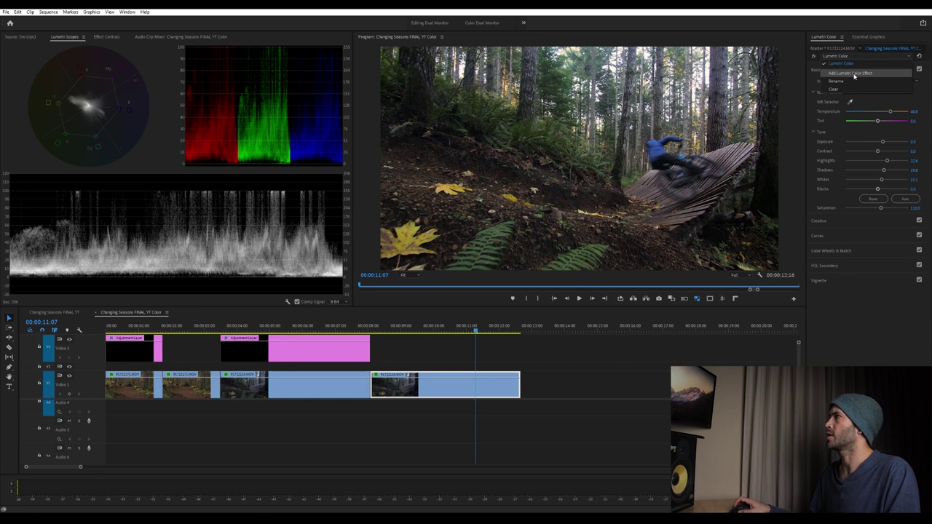
{"action": "left_click", "coordinate": [854, 75]}
{"action": "left_click", "coordinate": [849, 57]}
{"action": "left_click", "coordinate": [844, 93]}
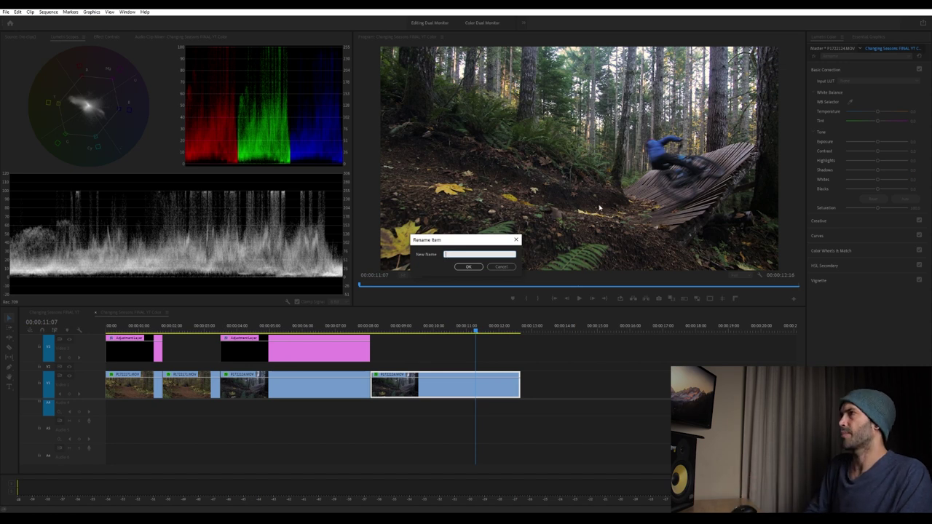
{"action": "type", "text": "background"}
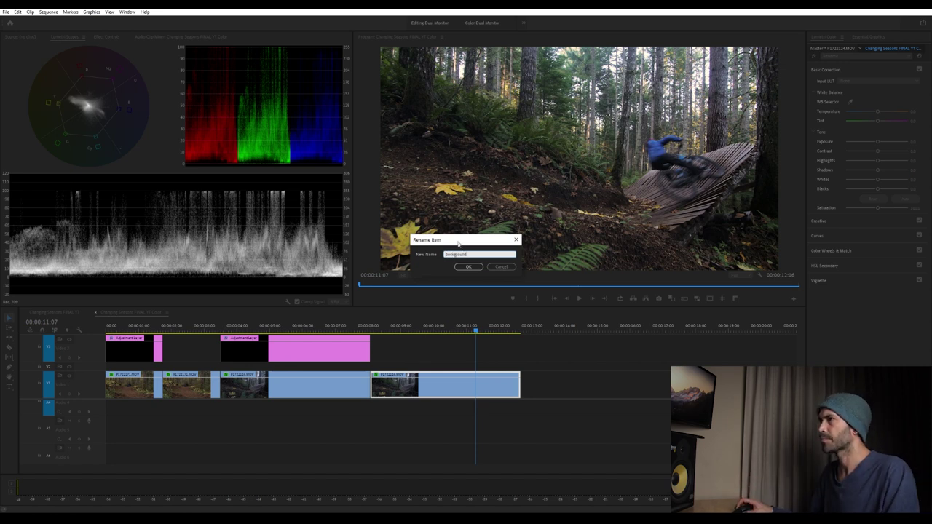
{"action": "left_click", "coordinate": [468, 266]}
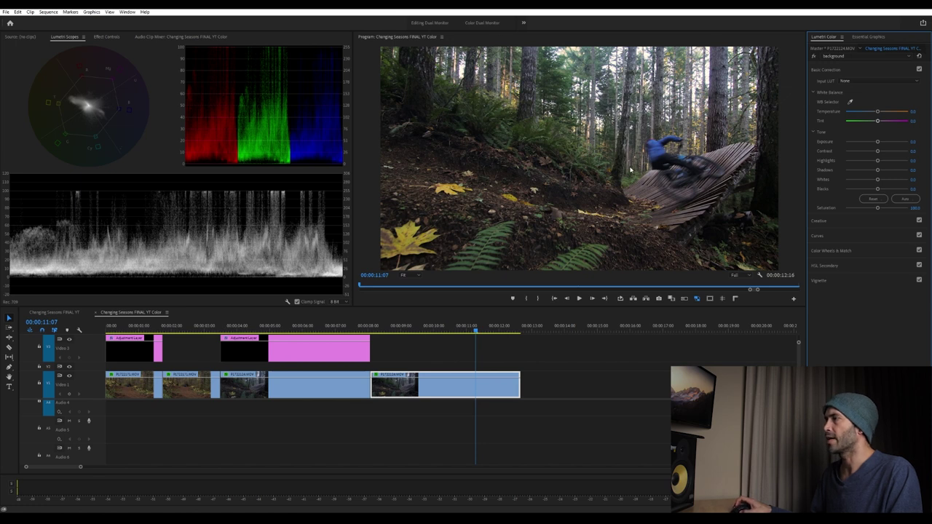
Step: At the start of the last clip, draw a free-form mask for the background effect around the trees above the slope and wooden berm
{"action": "left_click", "coordinate": [108, 37]}
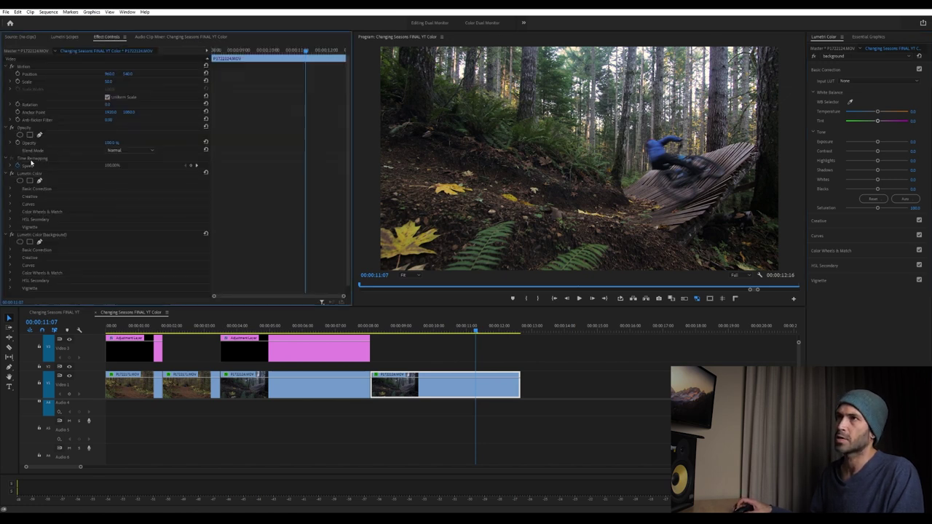
{"action": "key", "text": "ctrl+s"}
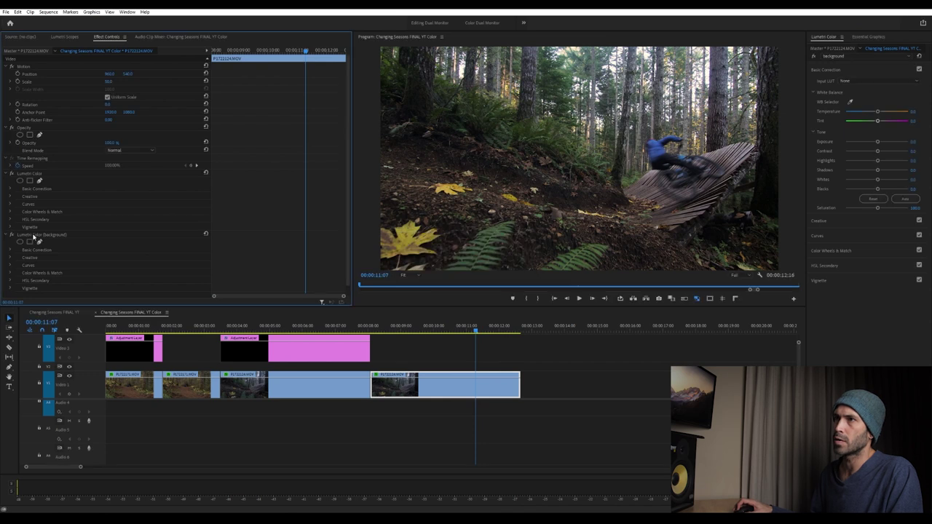
{"action": "left_click", "coordinate": [28, 236]}
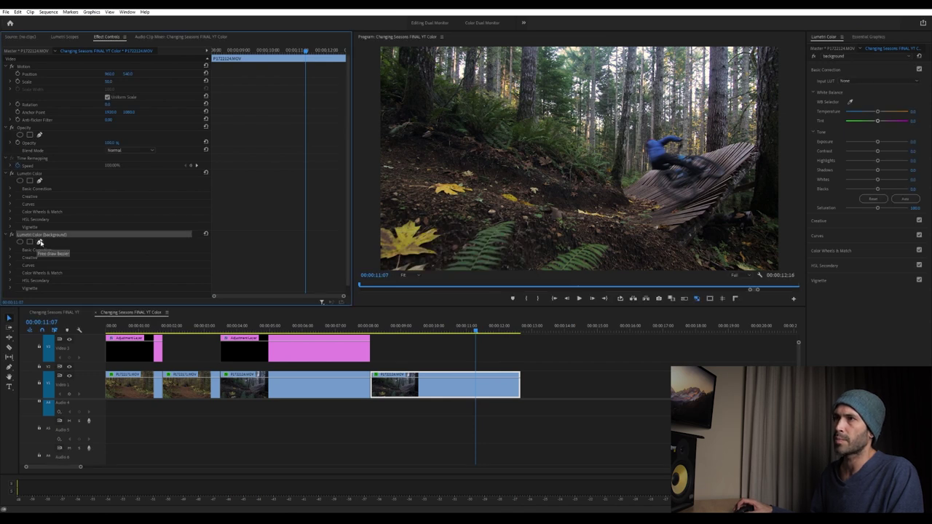
{"action": "left_click", "coordinate": [29, 243]}
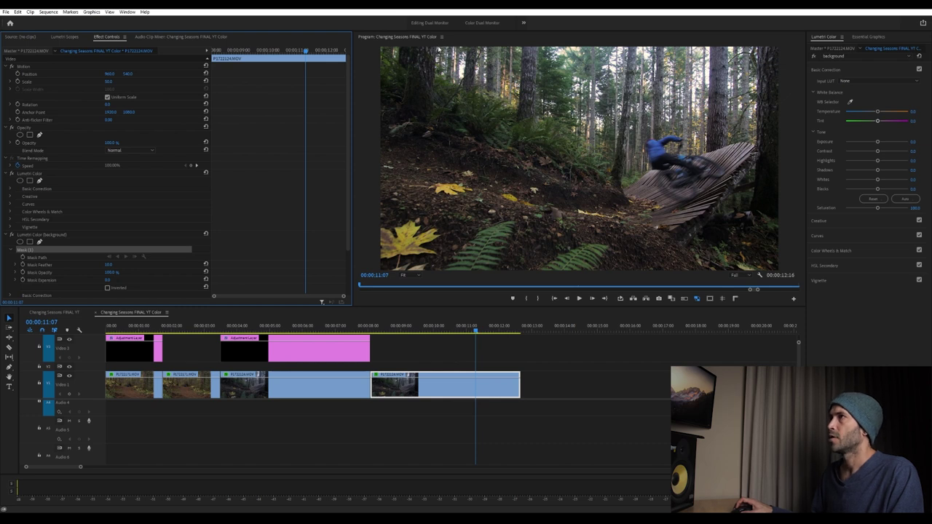
{"action": "left_click", "coordinate": [371, 330]}
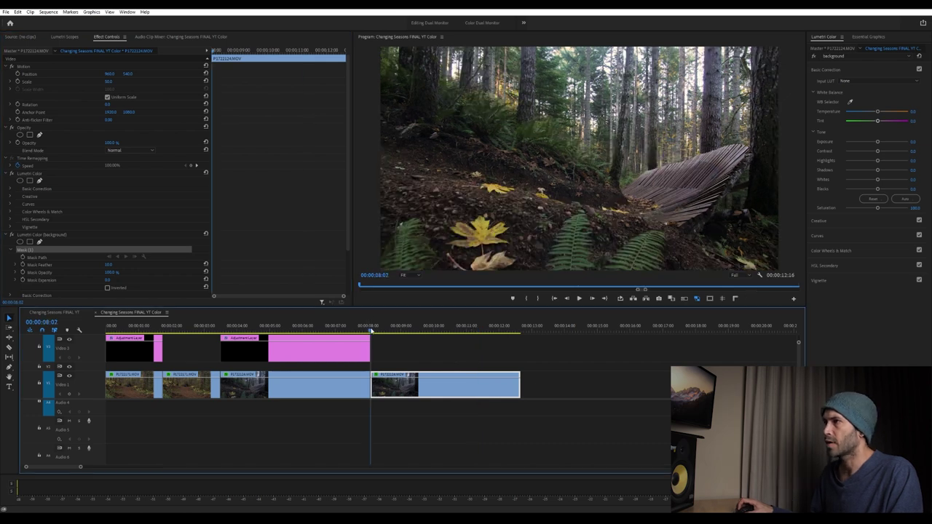
{"action": "left_click", "coordinate": [442, 49]}
{"action": "left_click", "coordinate": [440, 82]}
{"action": "left_click_drag", "start_coordinate": [623, 188], "coordinate": [630, 197]}
{"action": "left_click", "coordinate": [645, 172]}
{"action": "left_click", "coordinate": [749, 147]}
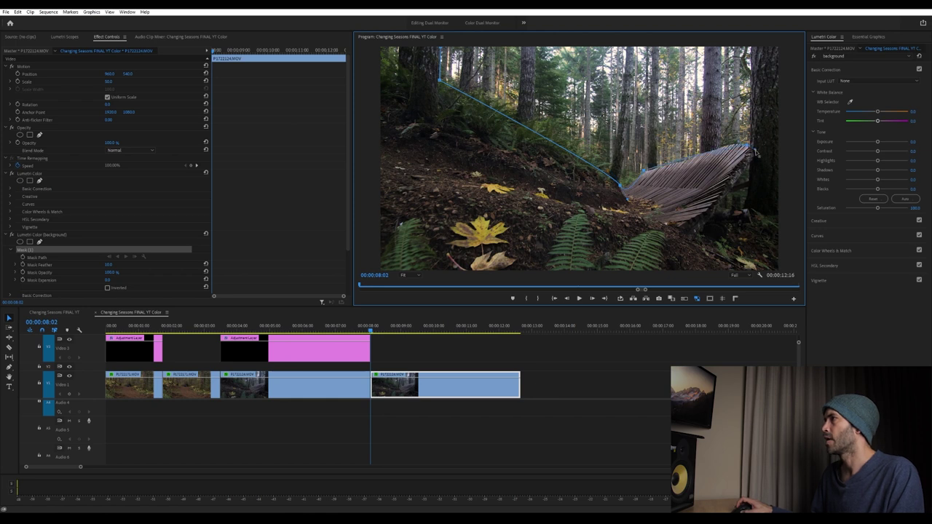
{"action": "left_click", "coordinate": [754, 50]}
{"action": "left_click", "coordinate": [439, 49]}
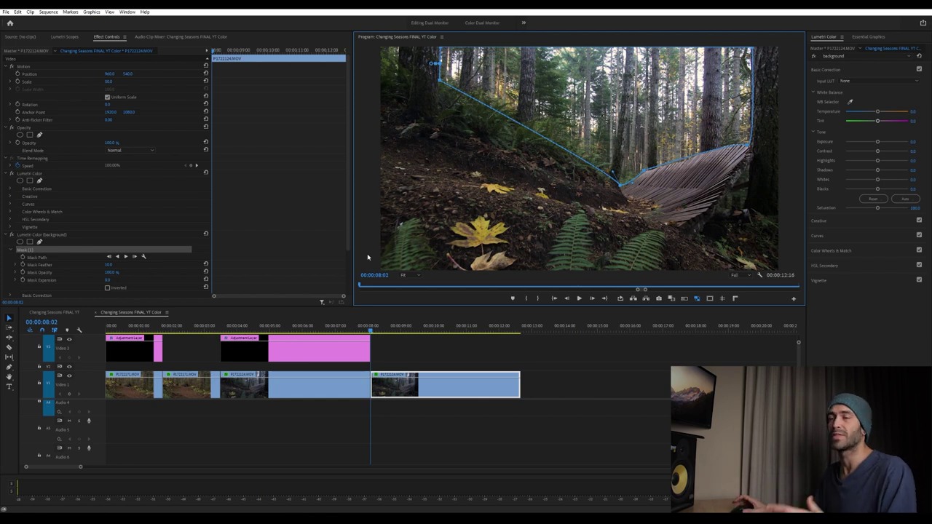
Step: Keyframe the mask path from the last clip's start to 12:15, refitting it to the berm and trees, and set the mask feather to 70
{"action": "left_click", "coordinate": [42, 258]}
{"action": "left_click_drag", "start_coordinate": [371, 329], "coordinate": [518, 329]}
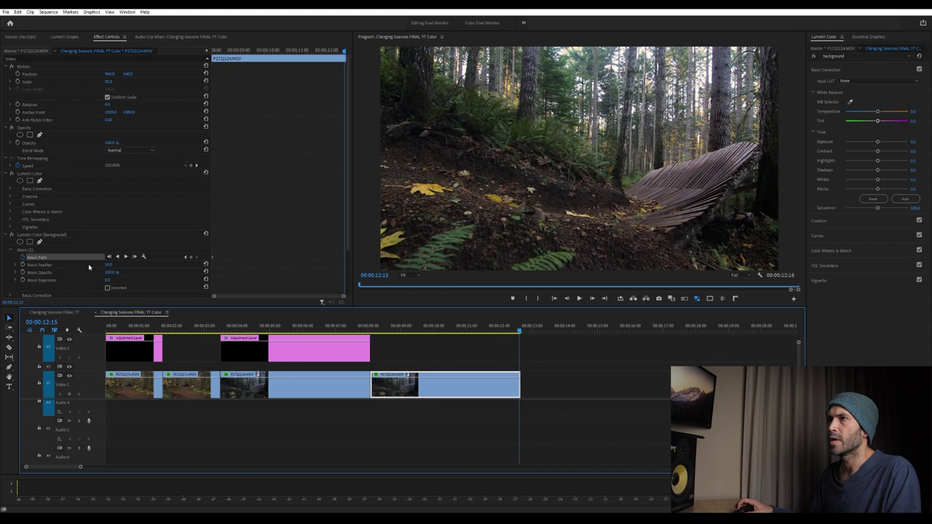
{"action": "left_click", "coordinate": [50, 259]}
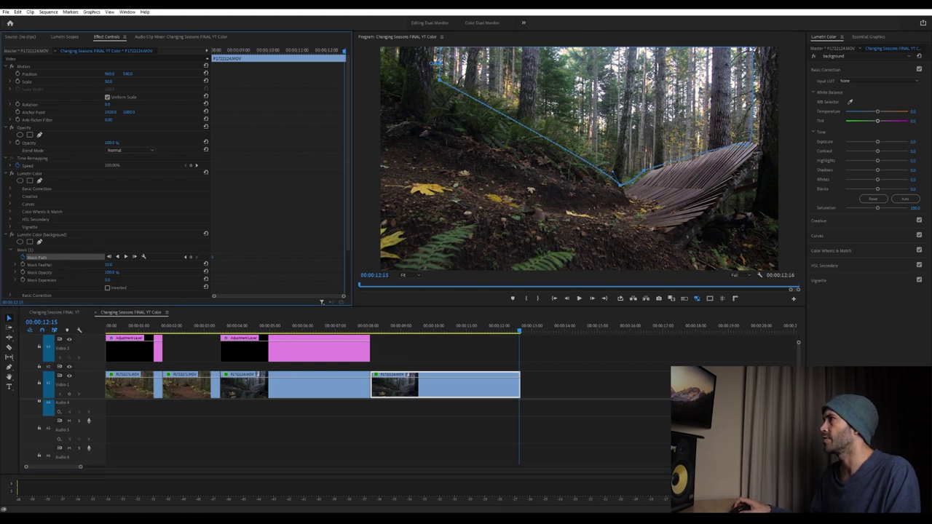
{"action": "left_click", "coordinate": [764, 126]}
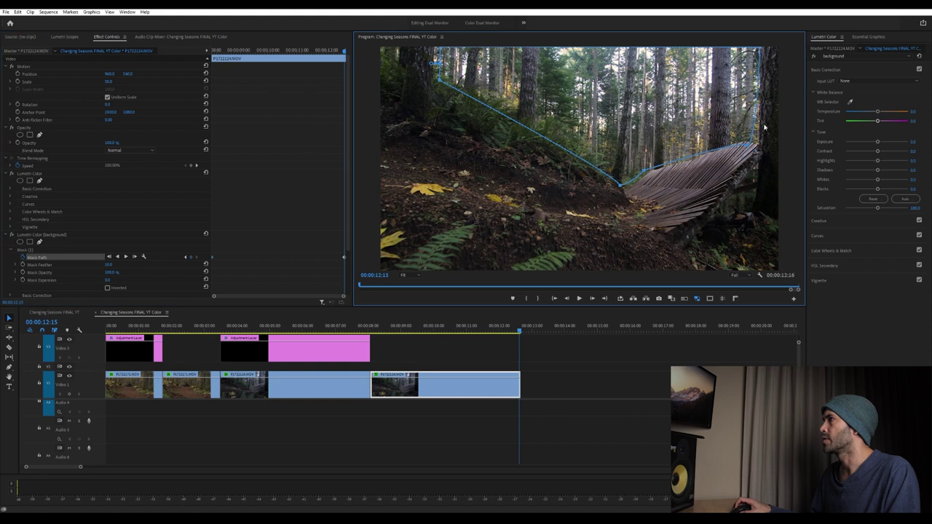
{"action": "left_click_drag", "start_coordinate": [750, 146], "coordinate": [763, 141]}
{"action": "left_click_drag", "start_coordinate": [620, 186], "coordinate": [624, 191]}
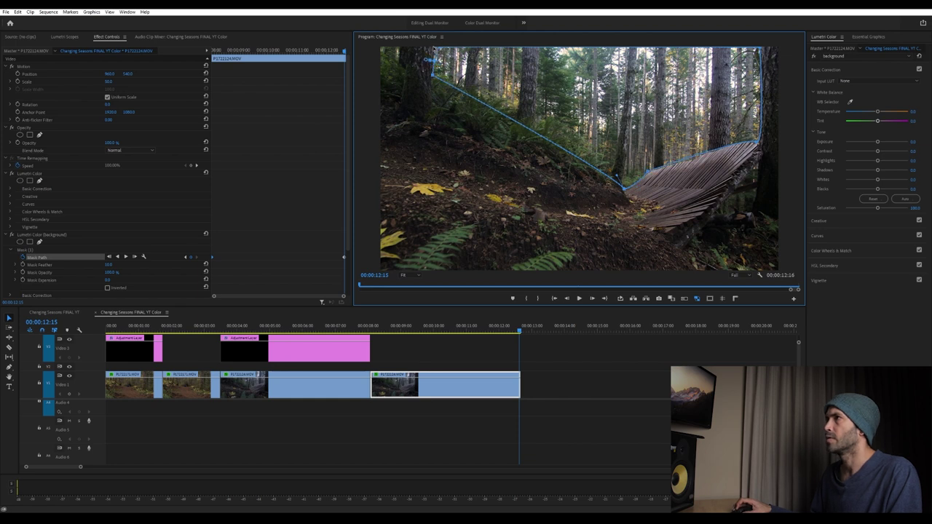
{"action": "left_click_drag", "start_coordinate": [519, 333], "coordinate": [426, 329]}
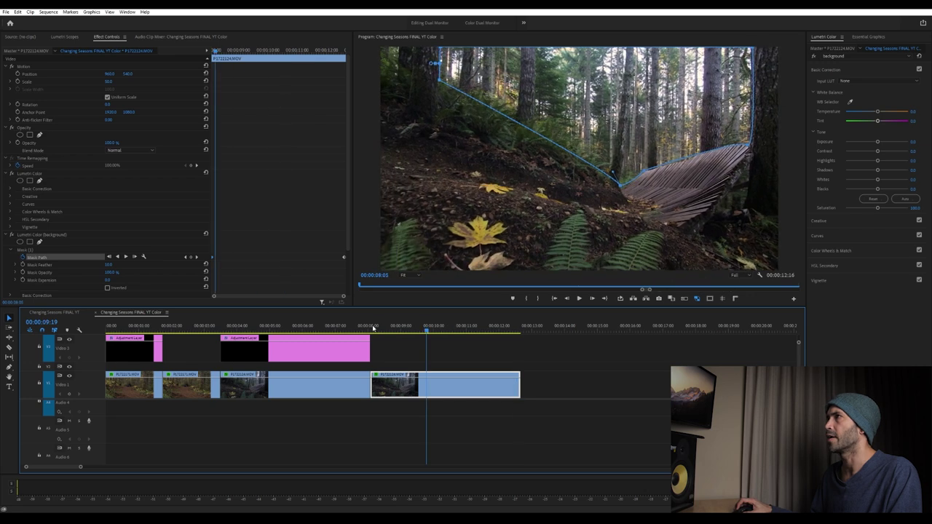
{"action": "left_click", "coordinate": [85, 273]}
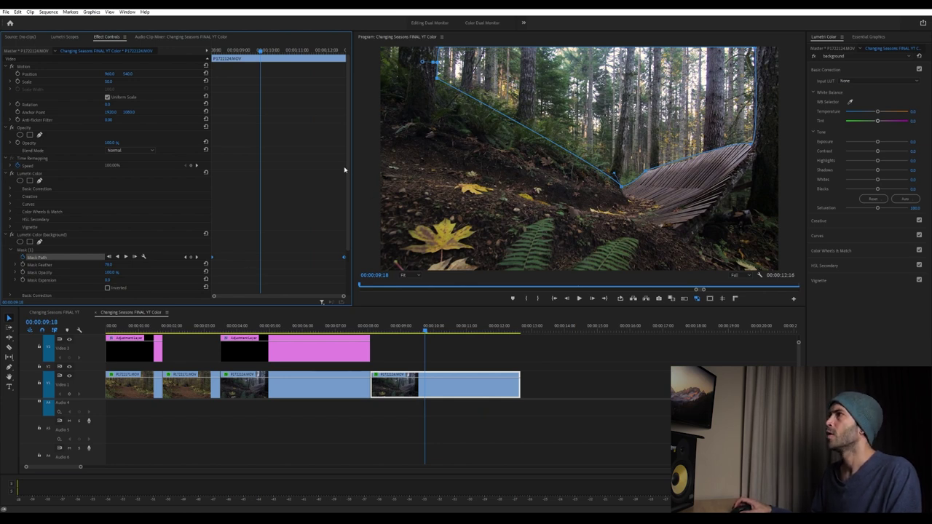
Step: Warm the masked background slightly and lower its Highlights to about -25 and Shadows to about -21
{"action": "left_click_drag", "start_coordinate": [878, 113], "coordinate": [910, 113]}
{"action": "left_click", "coordinate": [413, 314]}
{"action": "left_click", "coordinate": [554, 353]}
{"action": "left_click", "coordinate": [470, 385]}
{"action": "double_click", "coordinate": [908, 113]}
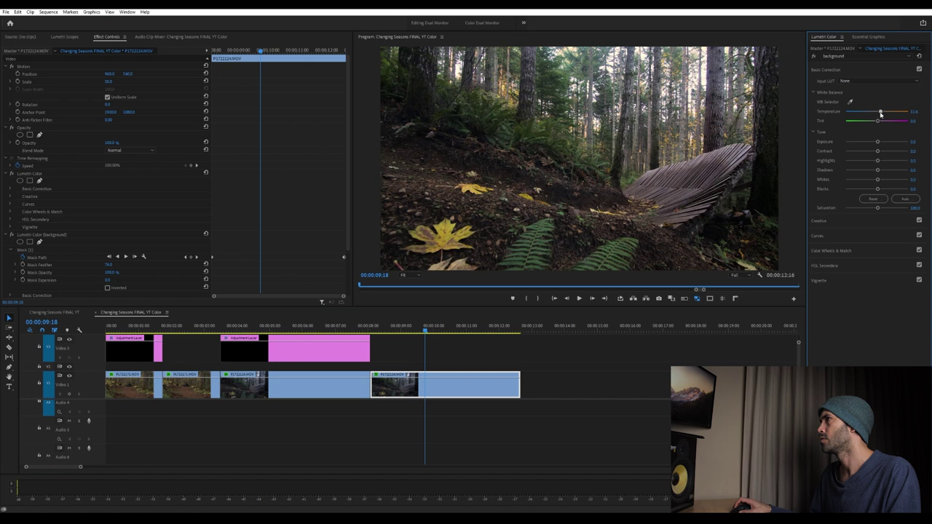
{"action": "left_click", "coordinate": [914, 111]}
{"action": "left_click_drag", "start_coordinate": [878, 160], "coordinate": [867, 162]}
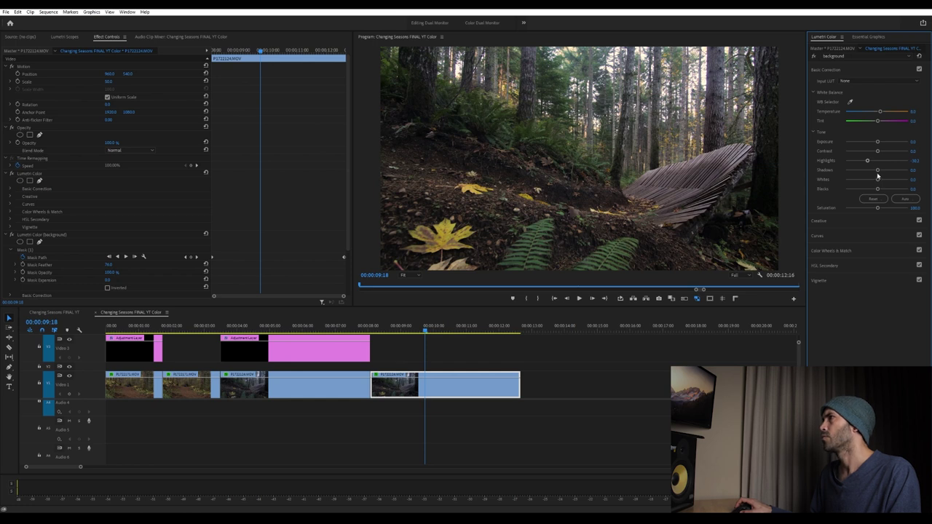
{"action": "left_click_drag", "start_coordinate": [876, 173], "coordinate": [870, 173]}
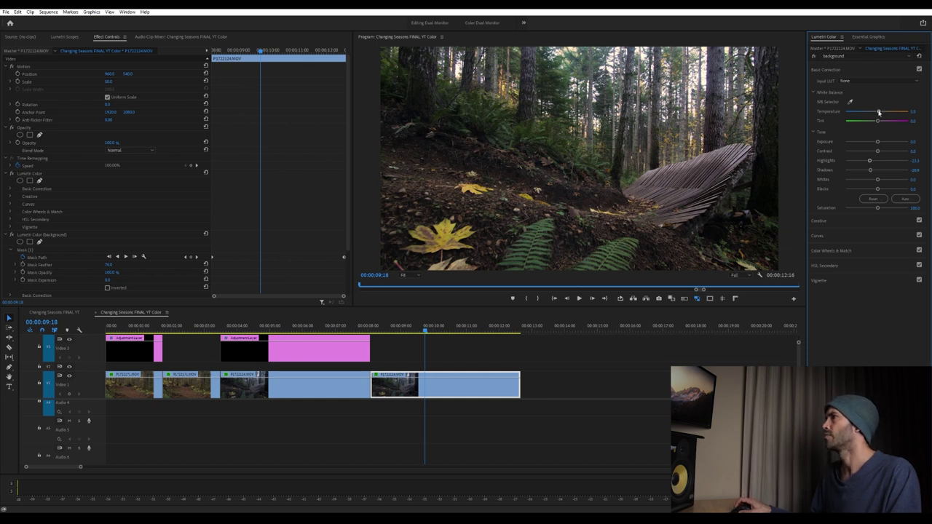
Step: Compare the background effect with its Basic Correction off and on
{"action": "left_click", "coordinate": [918, 69]}
{"action": "left_click", "coordinate": [919, 69]}
{"action": "left_click", "coordinate": [919, 68]}
{"action": "left_click", "coordinate": [919, 69]}
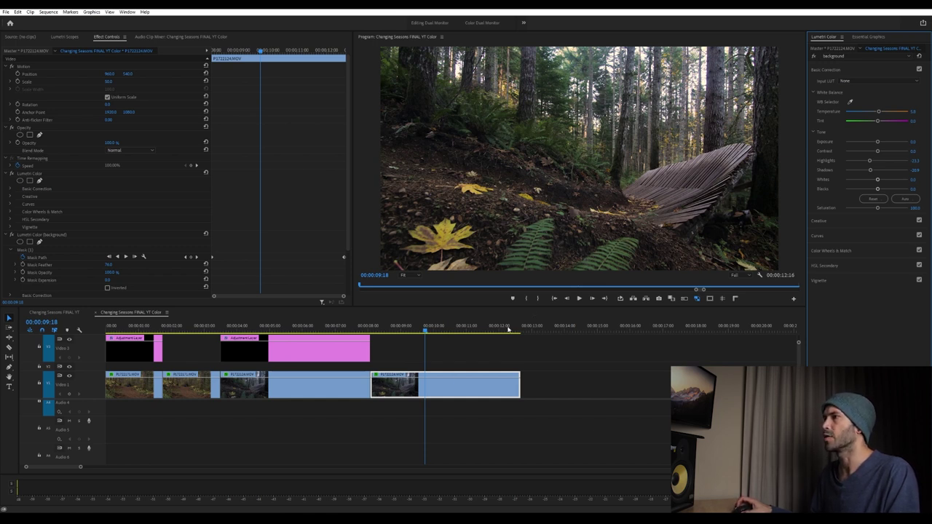
Step: In the last clip's main Lumetri Color effect, raise Highlights to about 72 and Whites to about 80
{"action": "left_click", "coordinate": [861, 57]}
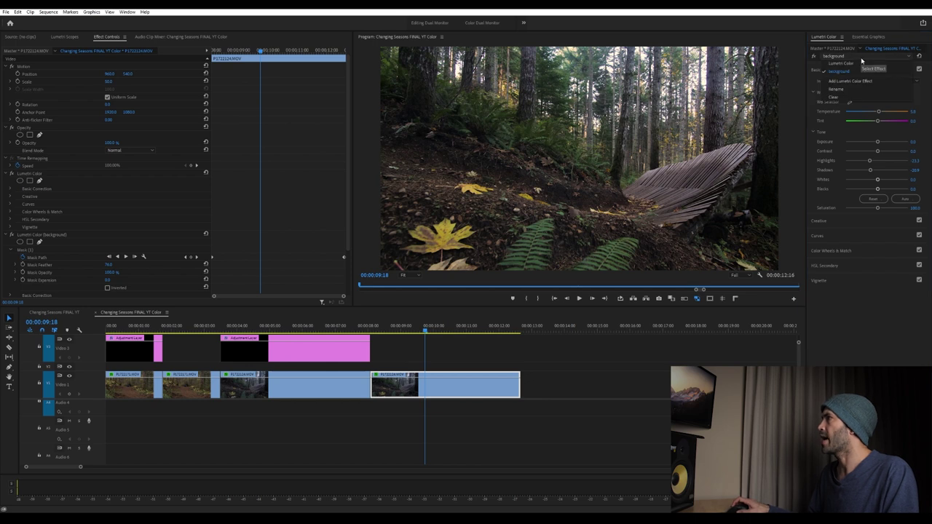
{"action": "left_click", "coordinate": [859, 68]}
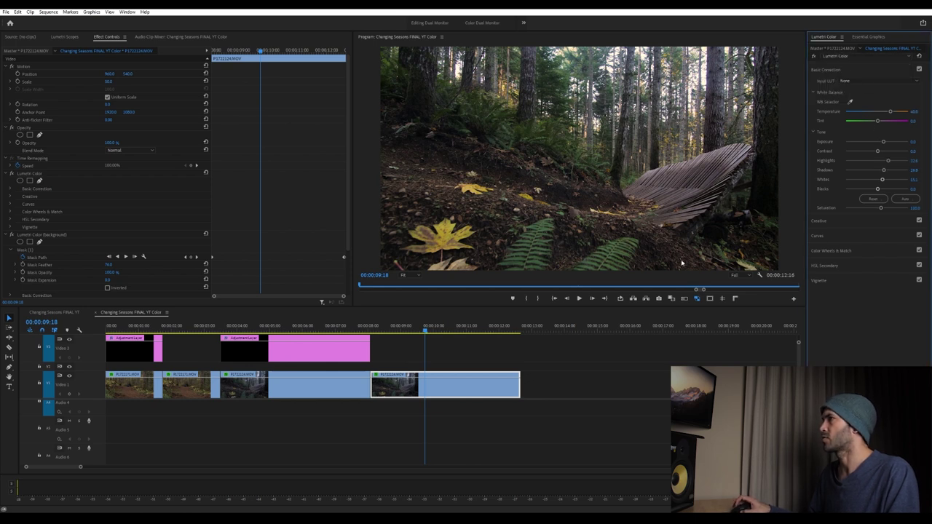
{"action": "mouse_move", "coordinate": [889, 162]}
{"action": "left_mouse_down"}
{"action": "mouse_move", "coordinate": [899, 162]}
{"action": "mouse_move", "coordinate": [892, 181]}
{"action": "mouse_move", "coordinate": [903, 181]}
{"action": "mouse_move", "coordinate": [898, 163]}
{"action": "left_mouse_up"}
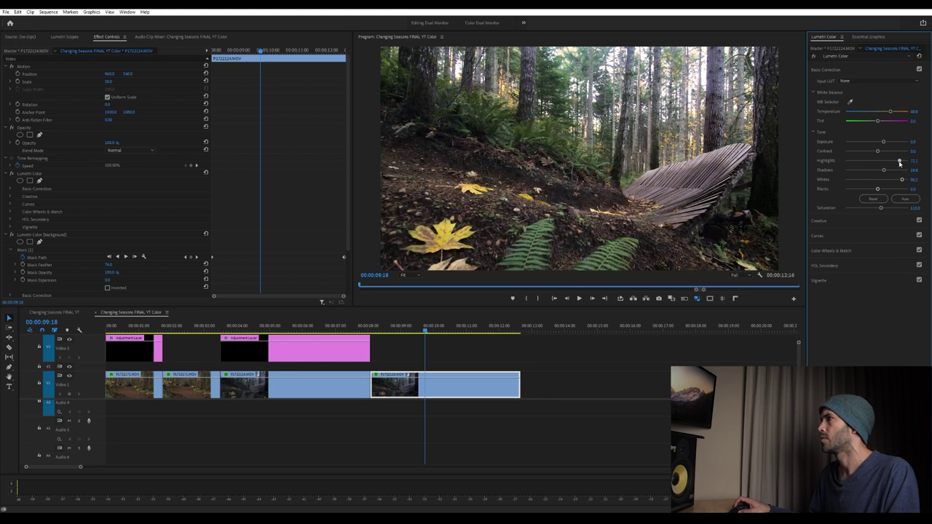
Step: In the background effect, pull Highlights down strongly and lower Shadows and Whites to about -35
{"action": "left_click", "coordinate": [886, 58]}
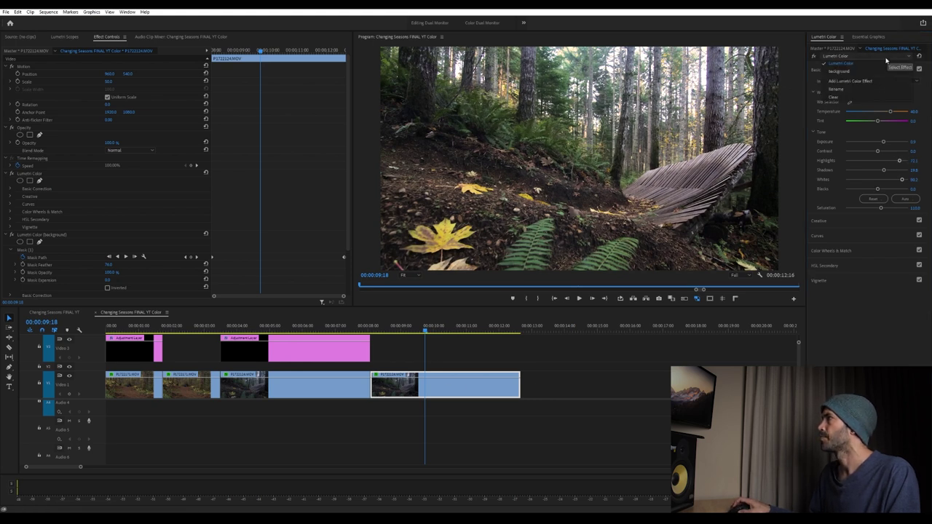
{"action": "left_click", "coordinate": [867, 71]}
{"action": "mouse_move", "coordinate": [868, 163]}
{"action": "left_mouse_down"}
{"action": "mouse_move", "coordinate": [851, 161]}
{"action": "mouse_move", "coordinate": [867, 180]}
{"action": "mouse_move", "coordinate": [864, 172]}
{"action": "left_mouse_up"}
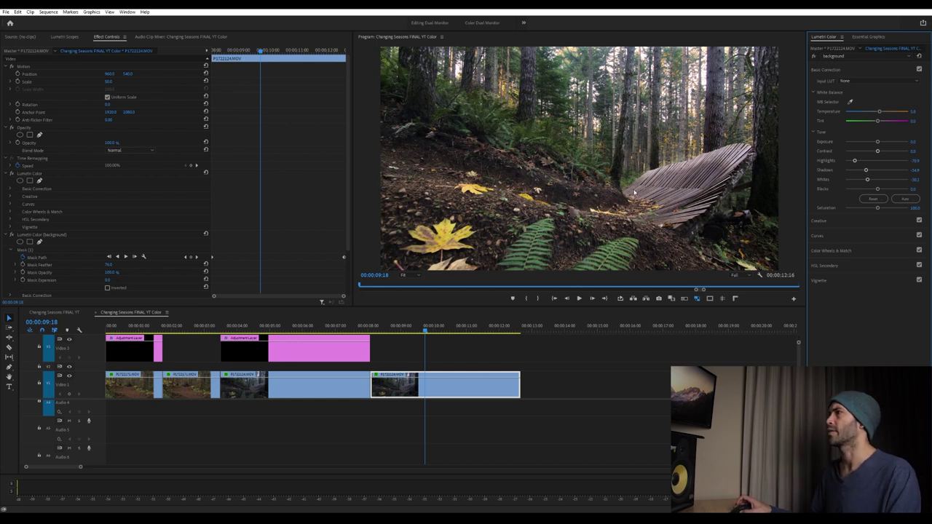
Step: Reduce Contrast slightly, to about -2.5, in the last clip's main Lumetri Color effect
{"action": "left_click", "coordinate": [440, 427]}
{"action": "left_click", "coordinate": [863, 56]}
{"action": "left_click", "coordinate": [859, 66]}
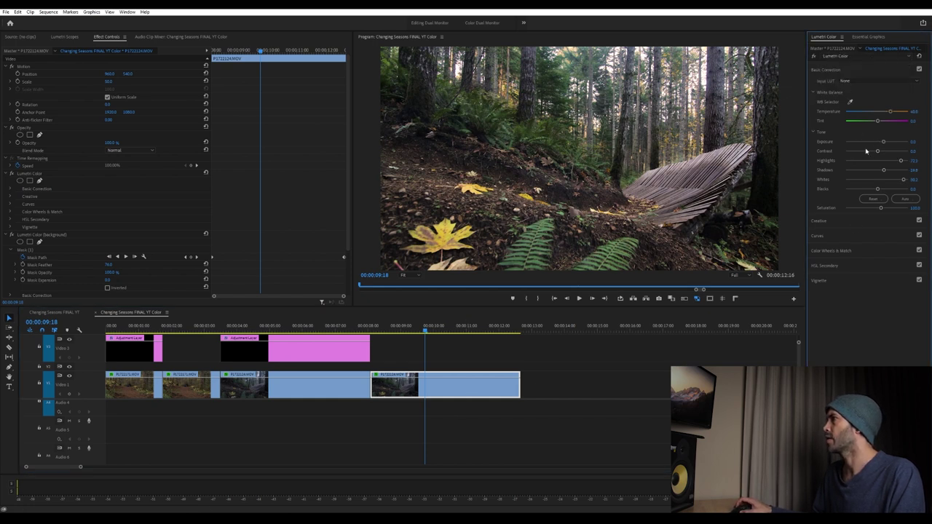
{"action": "left_click_drag", "start_coordinate": [880, 151], "coordinate": [880, 153]}
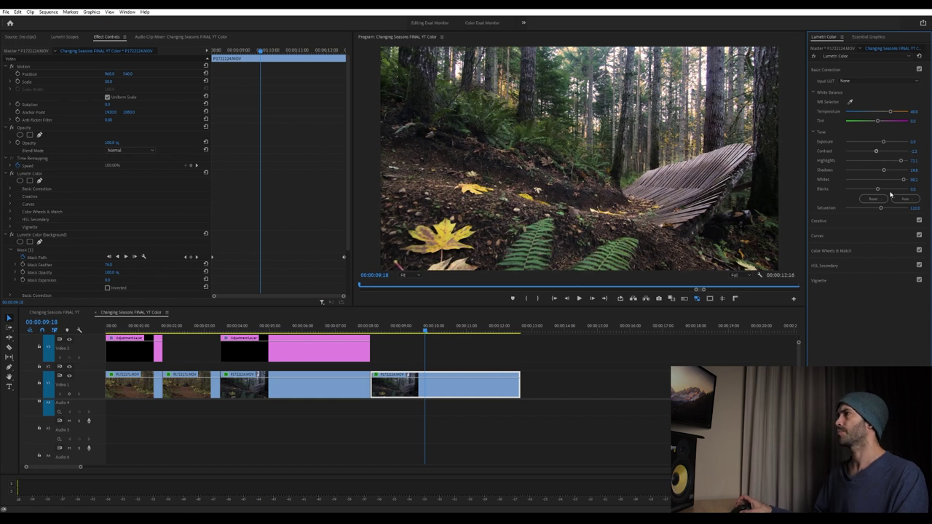
Step: Sample the dirt's color for Hue vs Sat in the main Lumetri effect and raise the saturation of the reds
{"action": "left_click", "coordinate": [831, 236]}
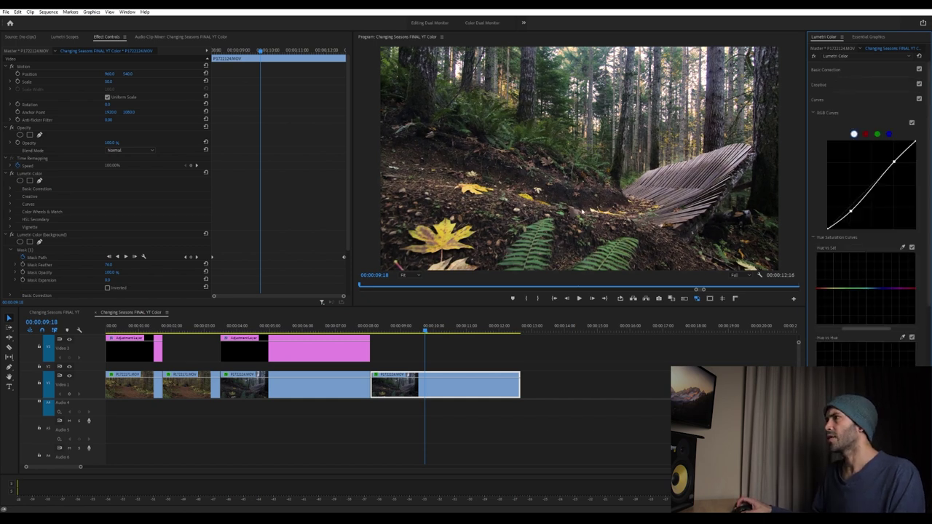
{"action": "left_click", "coordinate": [903, 248]}
{"action": "left_click", "coordinate": [591, 204]}
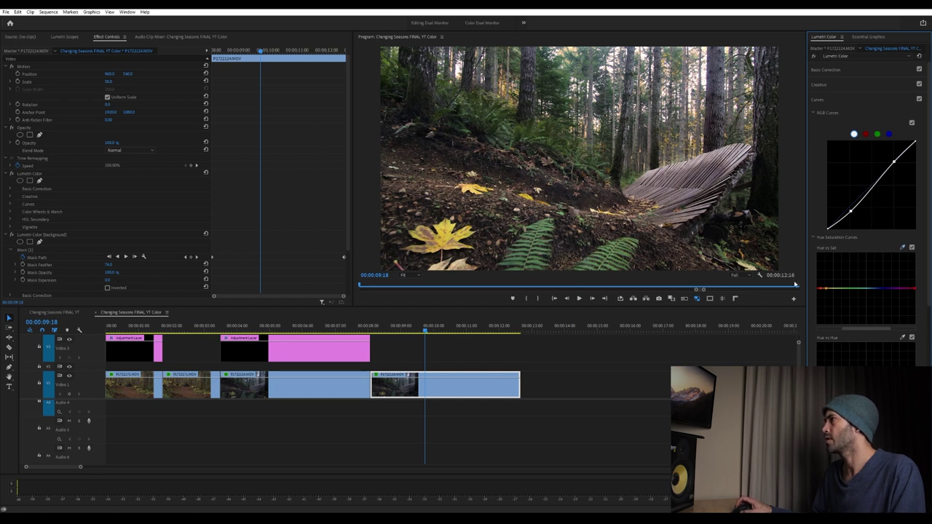
{"action": "left_click_drag", "start_coordinate": [820, 283], "coordinate": [820, 281]}
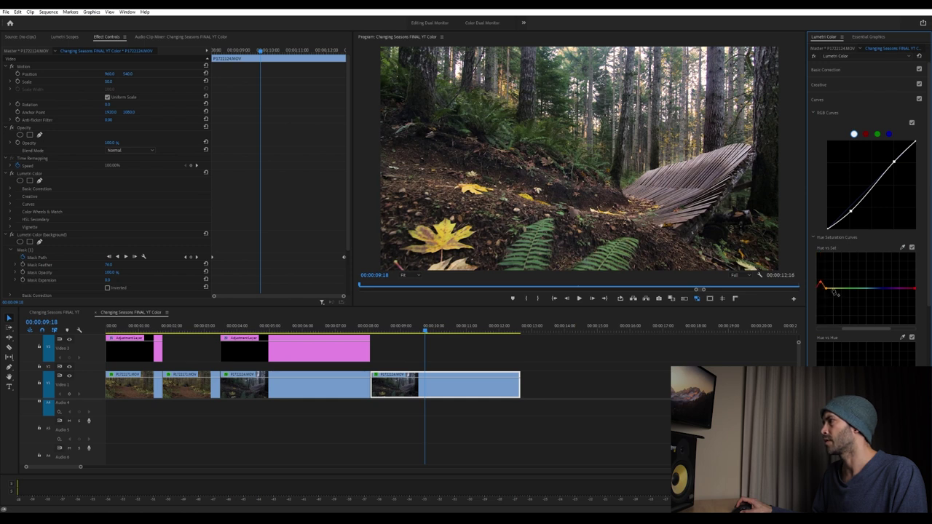
{"action": "left_click", "coordinate": [914, 289]}
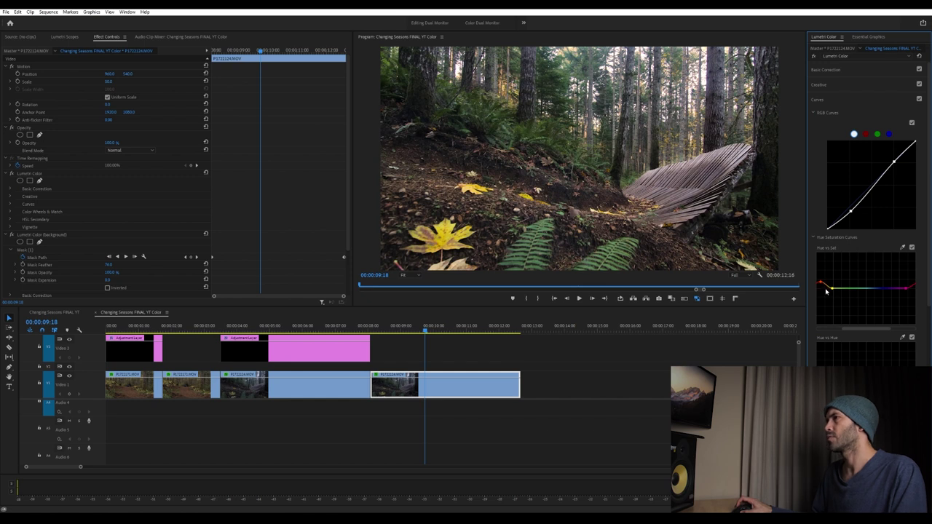
Step: Compare the last clip with its Hue vs Sat curve off and on
{"action": "left_click", "coordinate": [911, 247]}
{"action": "left_click", "coordinate": [911, 248]}
{"action": "left_click", "coordinate": [911, 247]}
{"action": "left_click", "coordinate": [911, 248]}
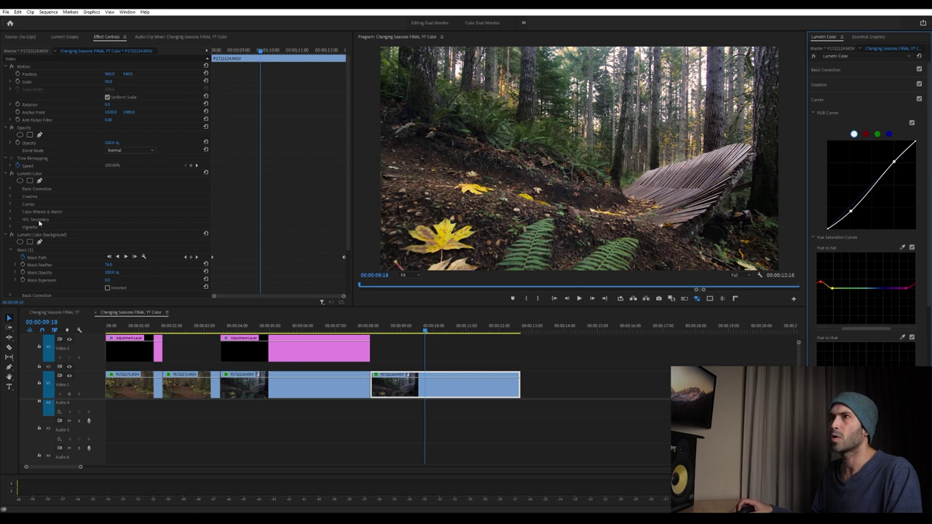
Step: Switch off both Lumetri effects on the last clip and re-enable them one at a time to compare the grade
{"action": "left_click", "coordinate": [10, 235]}
{"action": "left_click", "coordinate": [10, 175]}
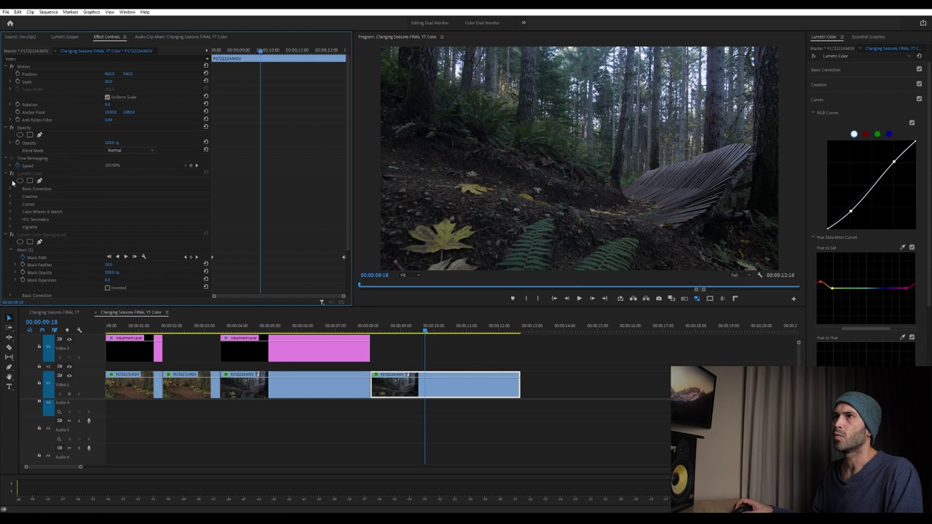
{"action": "left_click", "coordinate": [10, 175]}
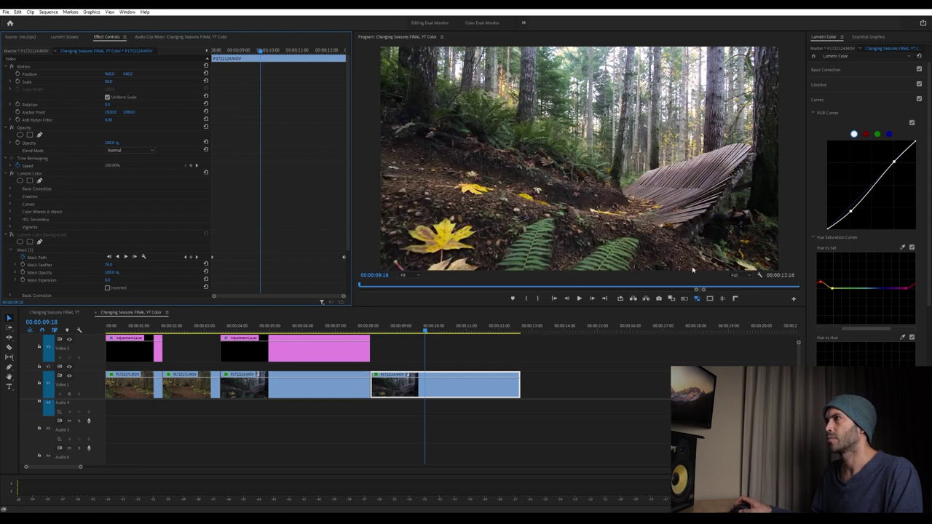
{"action": "left_click", "coordinate": [10, 234]}
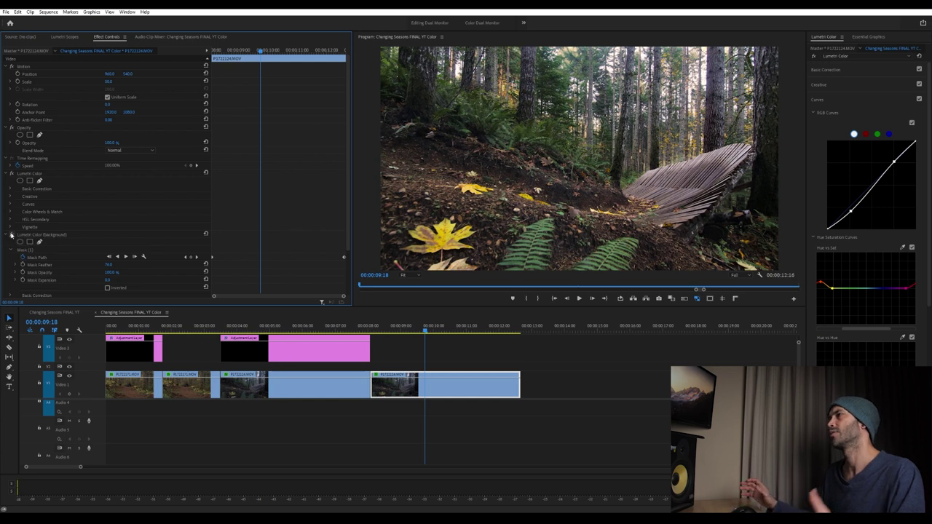
Step: Extend the second adjustment layer to the end of the last clip and compare that clip's look with the preceding one
{"action": "left_click", "coordinate": [284, 355]}
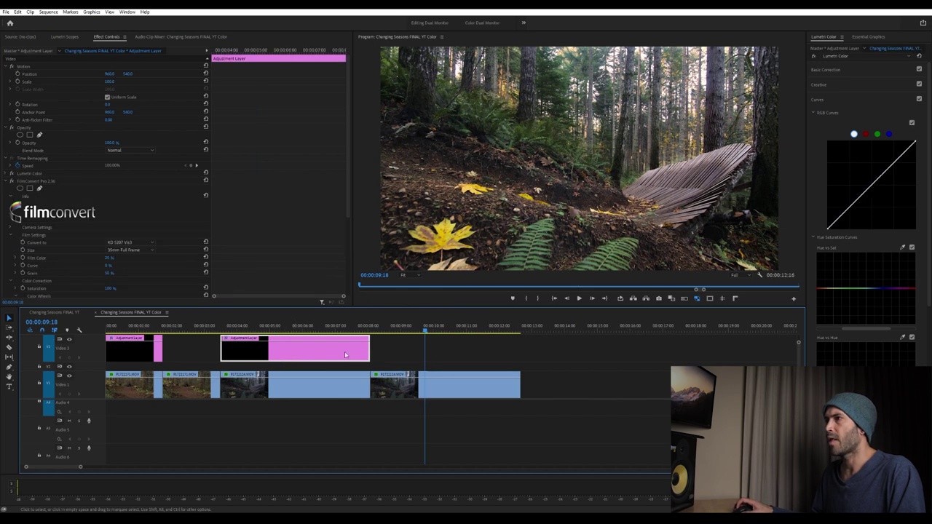
{"action": "left_click_drag", "start_coordinate": [368, 349], "coordinate": [517, 345]}
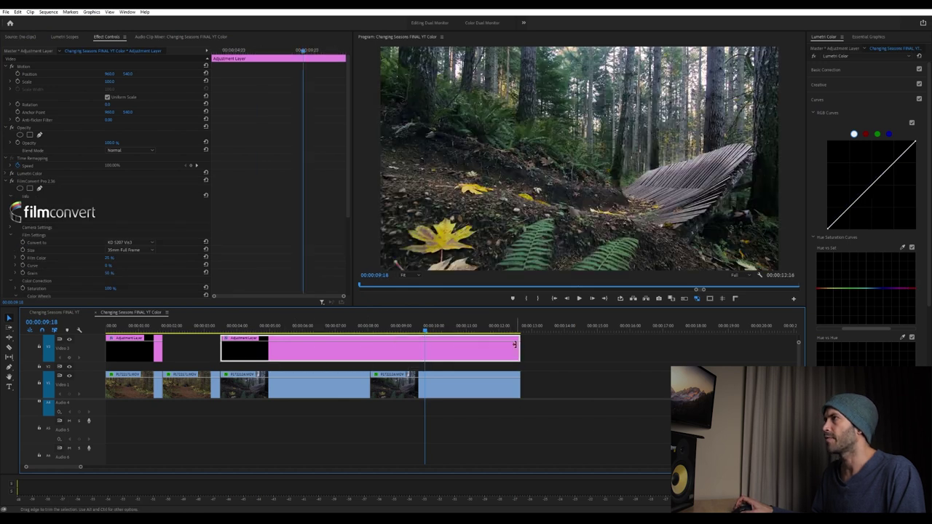
{"action": "left_click", "coordinate": [403, 326]}
{"action": "left_click", "coordinate": [307, 326]}
{"action": "left_click", "coordinate": [314, 326]}
{"action": "left_click_drag", "start_coordinate": [318, 326], "coordinate": [426, 326]}
Step: Set the last clip's main Lumetri Temperature to about 47.7, shift Tint slightly toward green, and check it against the preceding clip
{"action": "left_click", "coordinate": [437, 385]}
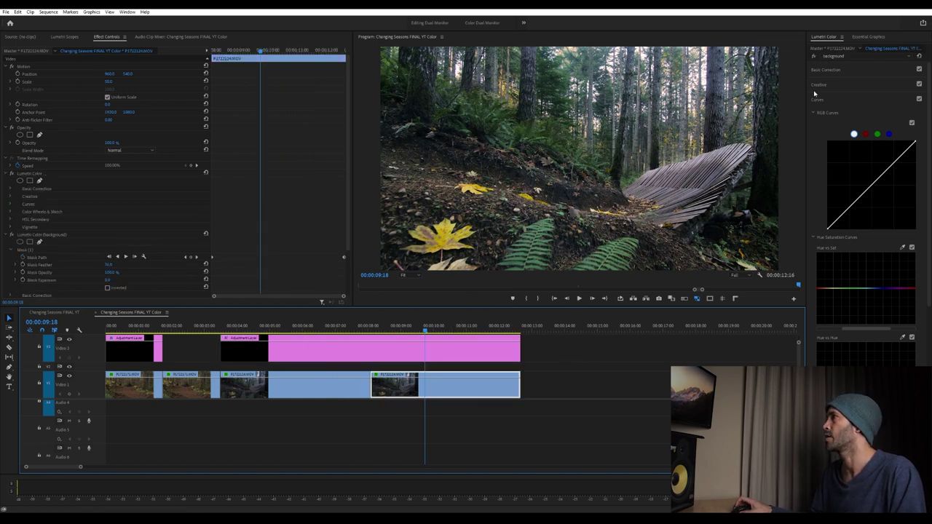
{"action": "left_click", "coordinate": [830, 69]}
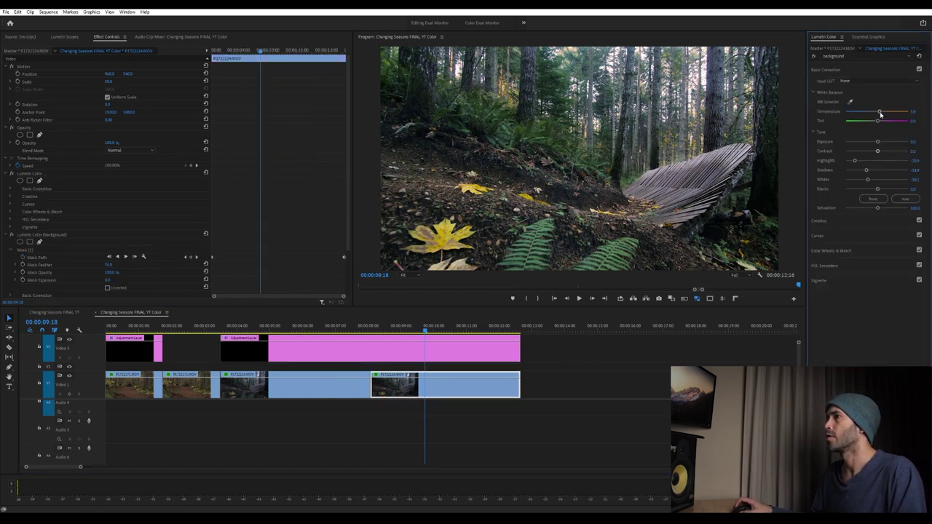
{"action": "left_click", "coordinate": [880, 57]}
{"action": "left_click", "coordinate": [875, 66]}
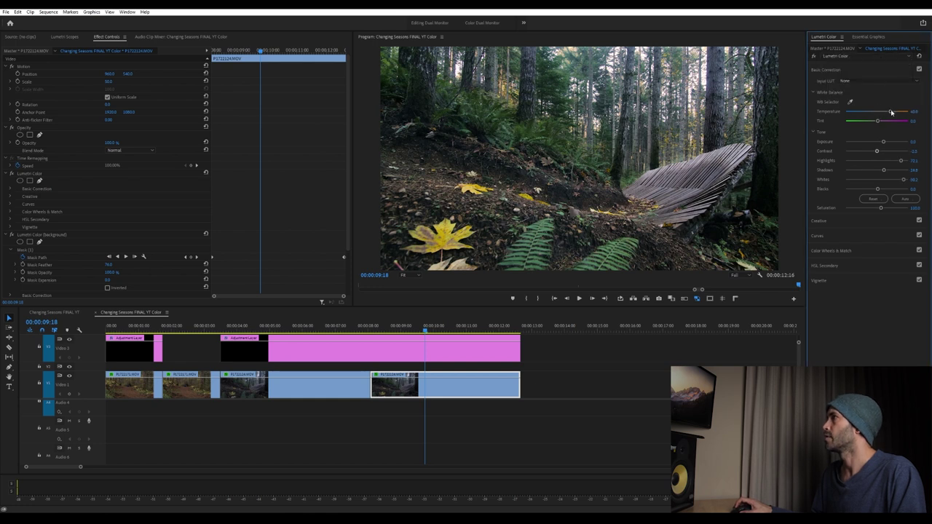
{"action": "left_click_drag", "start_coordinate": [891, 112], "coordinate": [874, 123]}
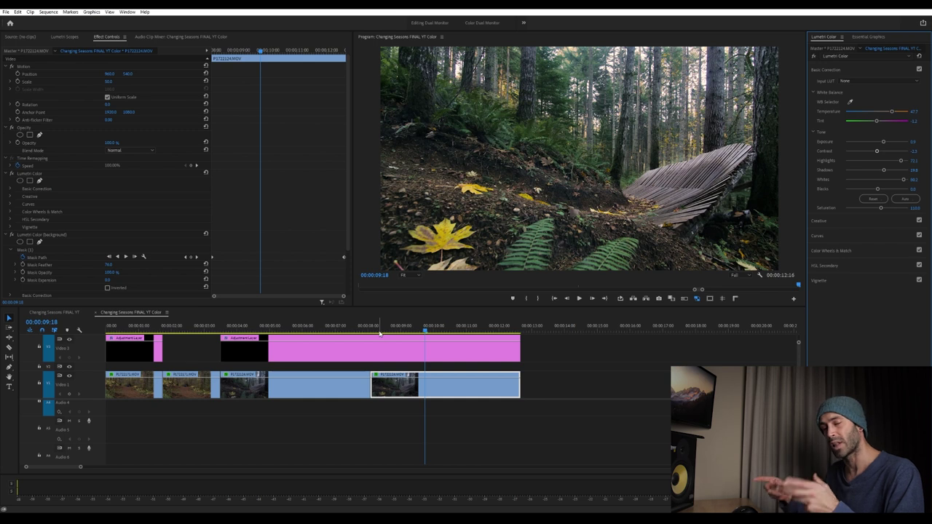
{"action": "left_click", "coordinate": [298, 327]}
{"action": "left_click_drag", "start_coordinate": [298, 327], "coordinate": [315, 329]}
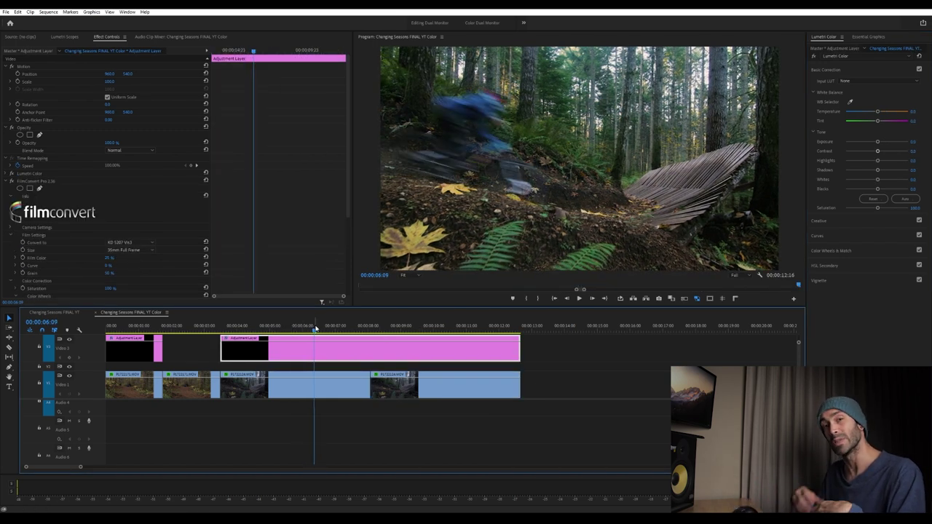